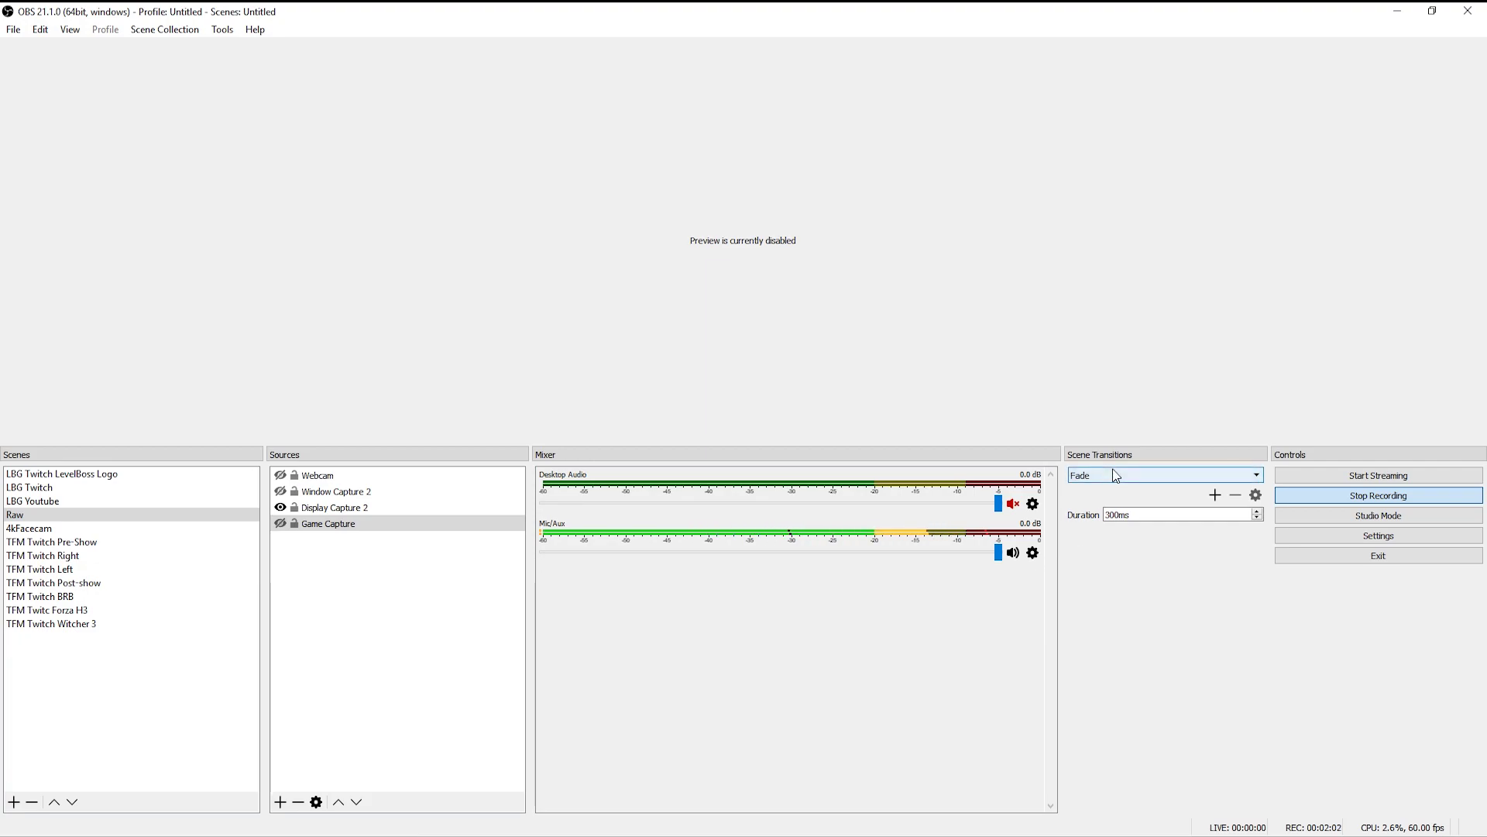
Review the track assignments of Mic/Aux and Desktop Audio in the Advanced Audio Properties, and close them.
click(1033, 553)
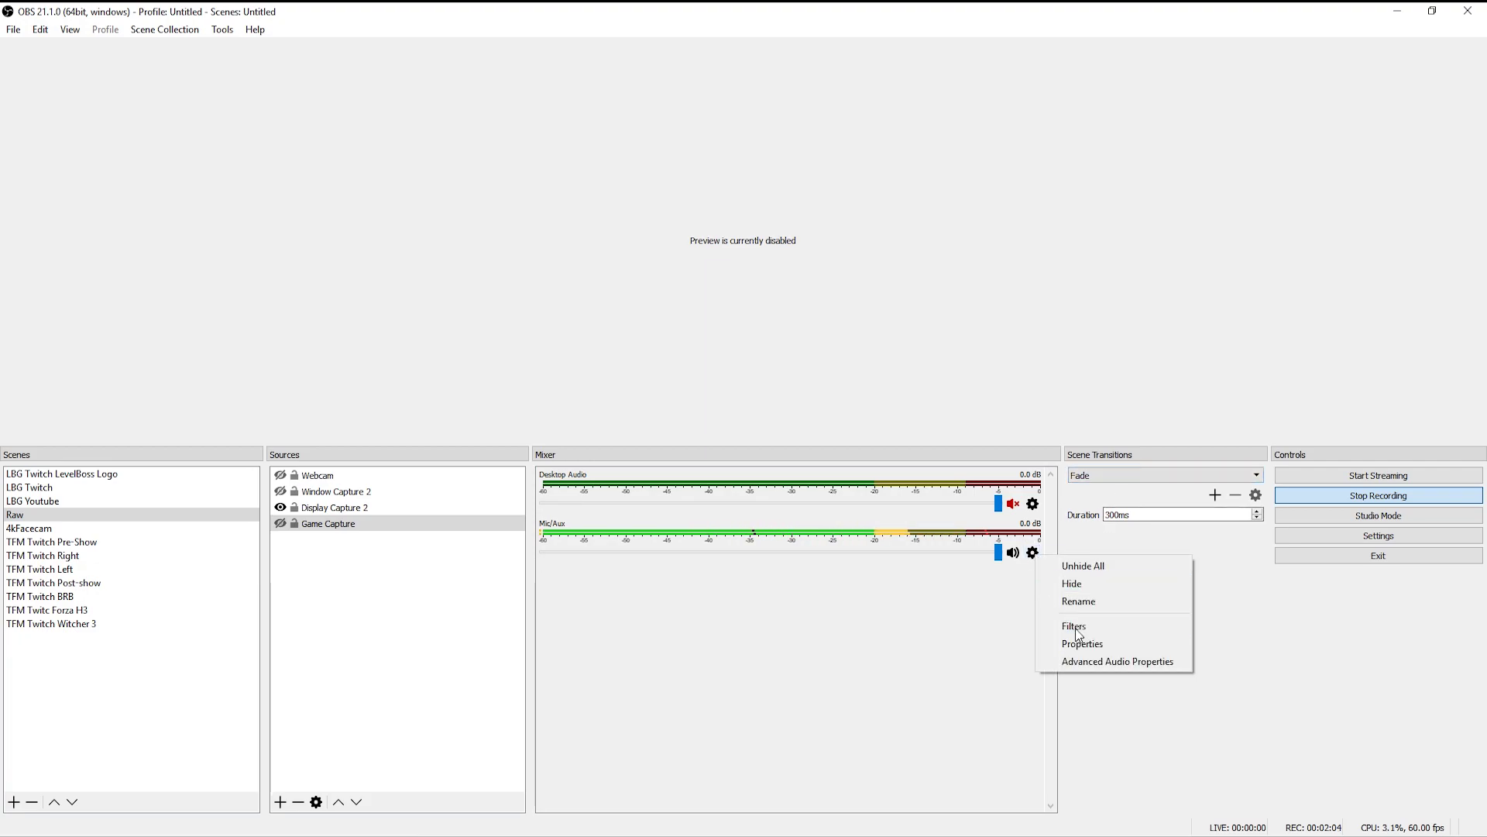
click(1094, 658)
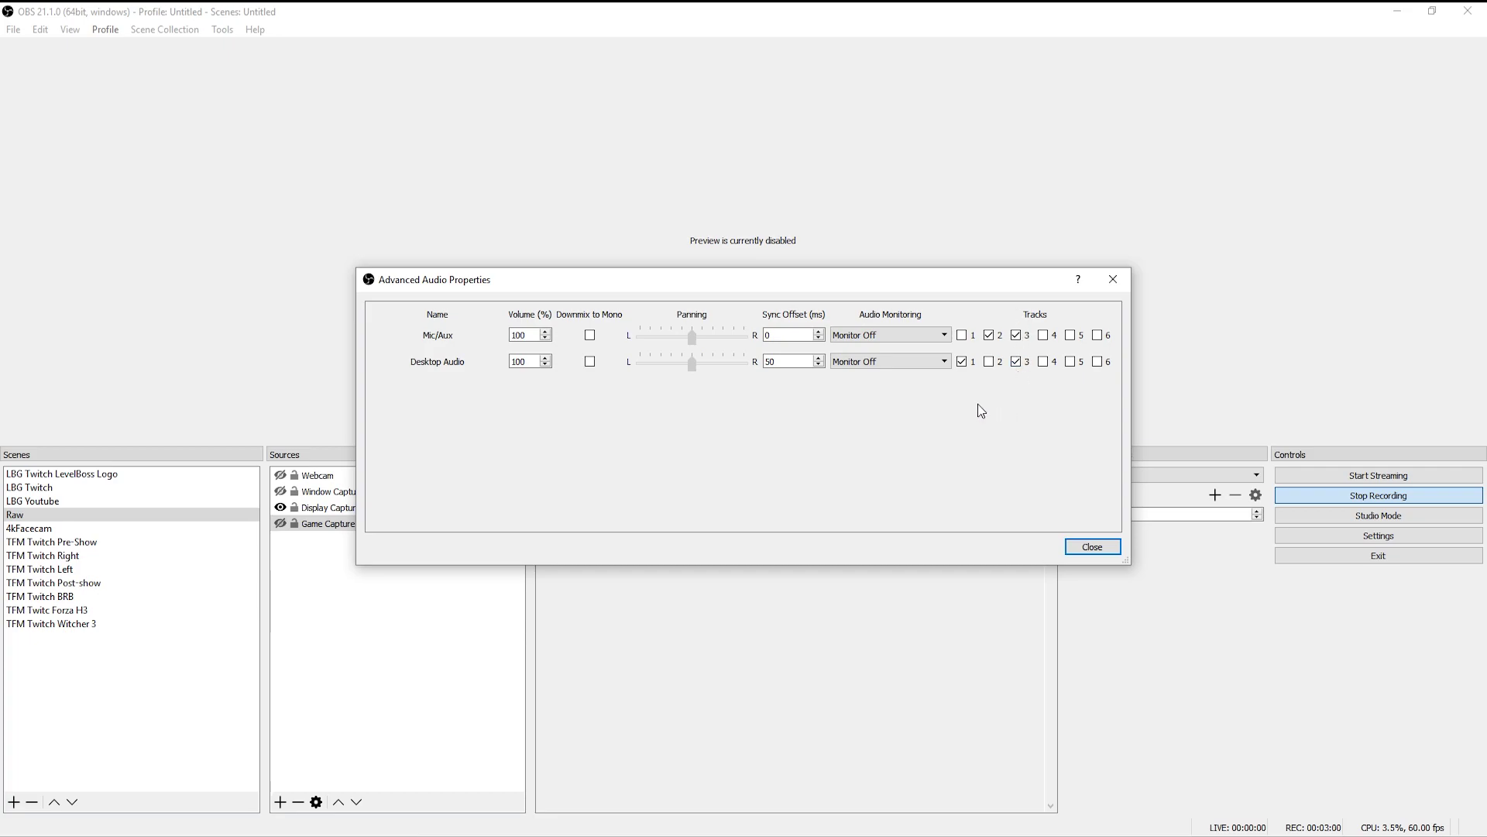
click(1114, 549)
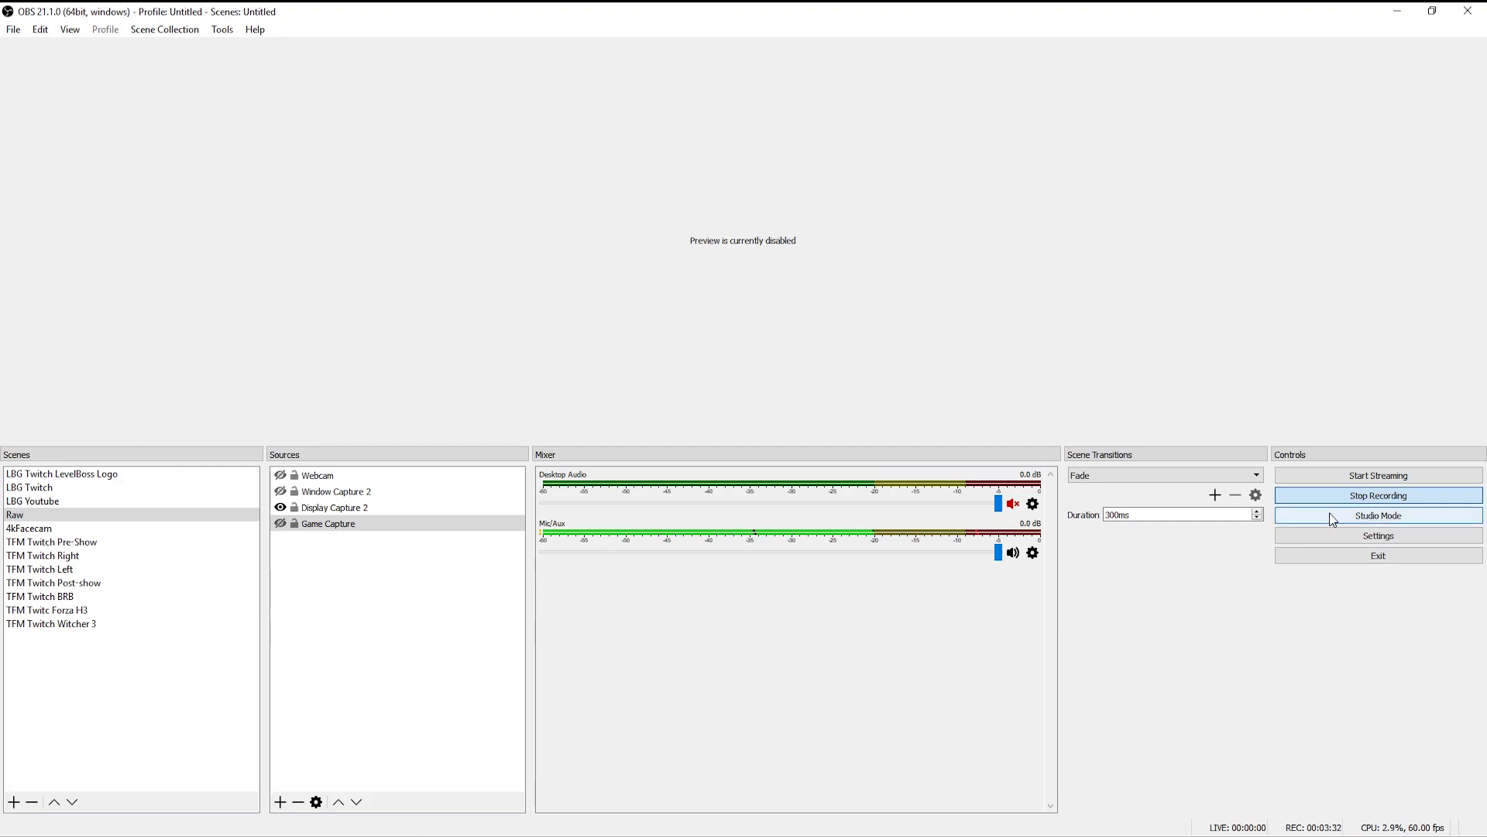
Open the output settings and examine the audio tracks and formats configured for recording and streaming.
click(1340, 535)
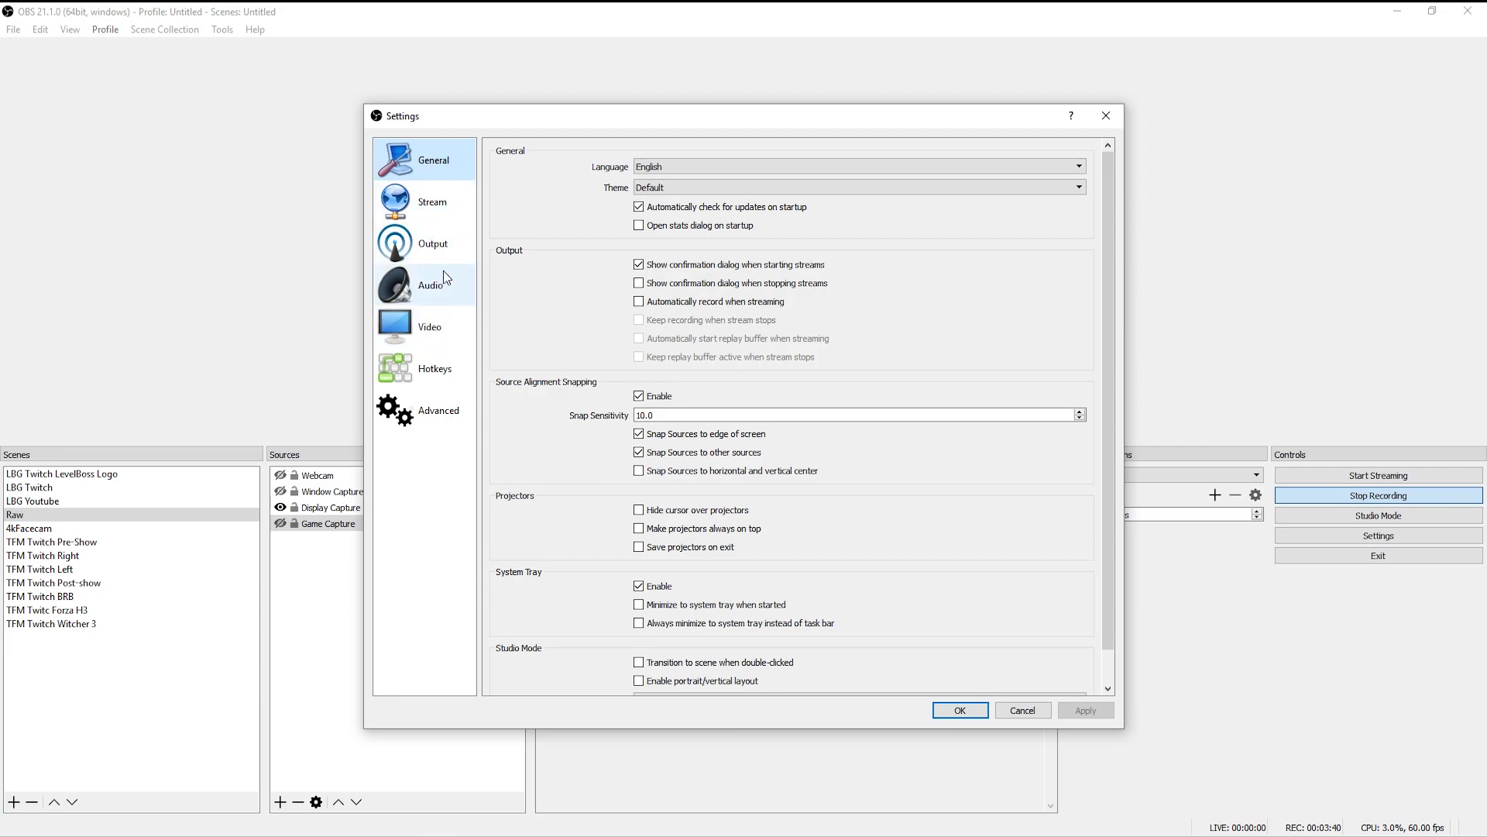
click(443, 247)
click(565, 190)
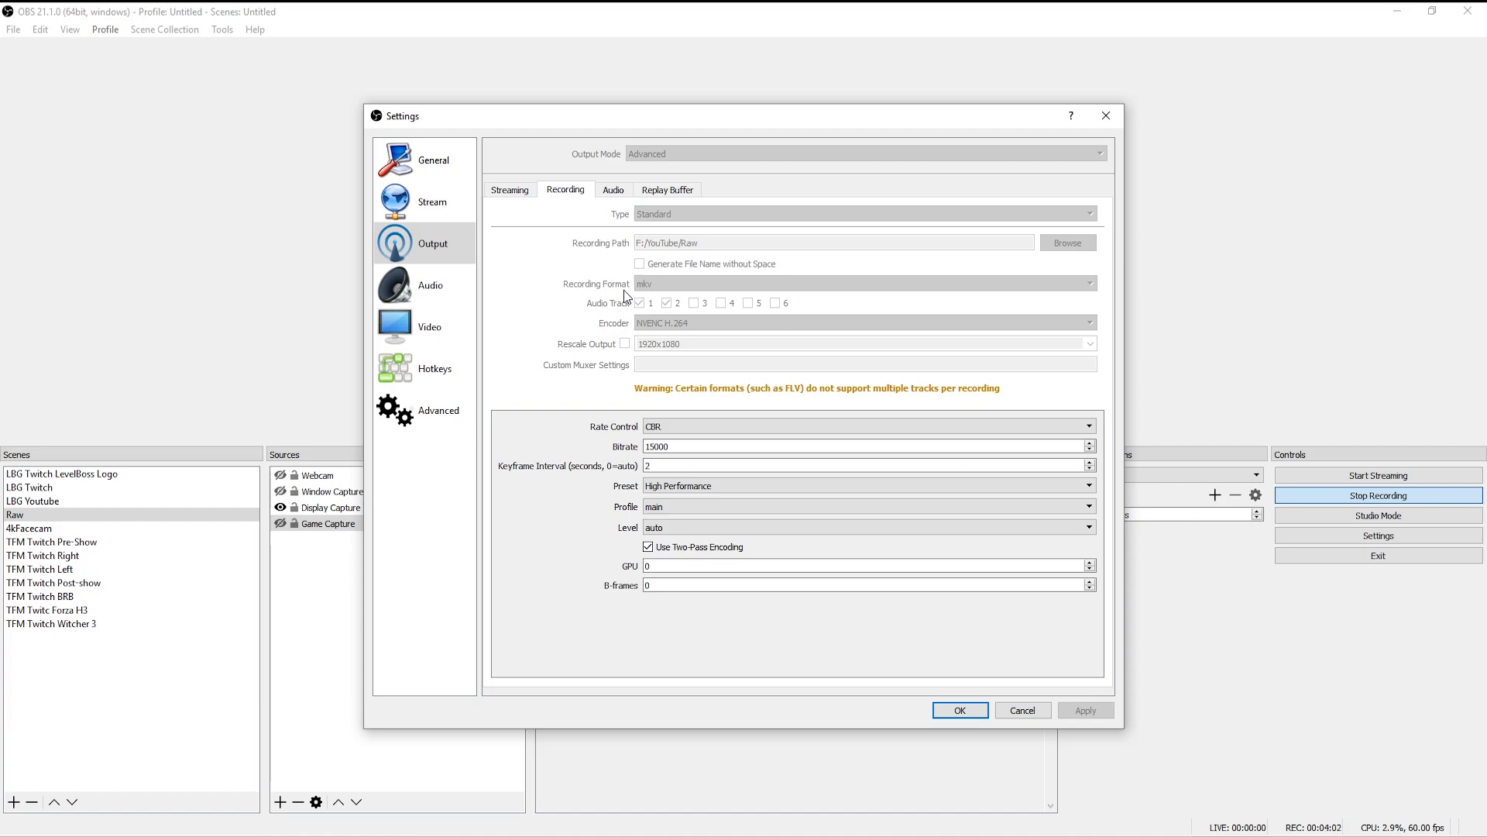
click(499, 189)
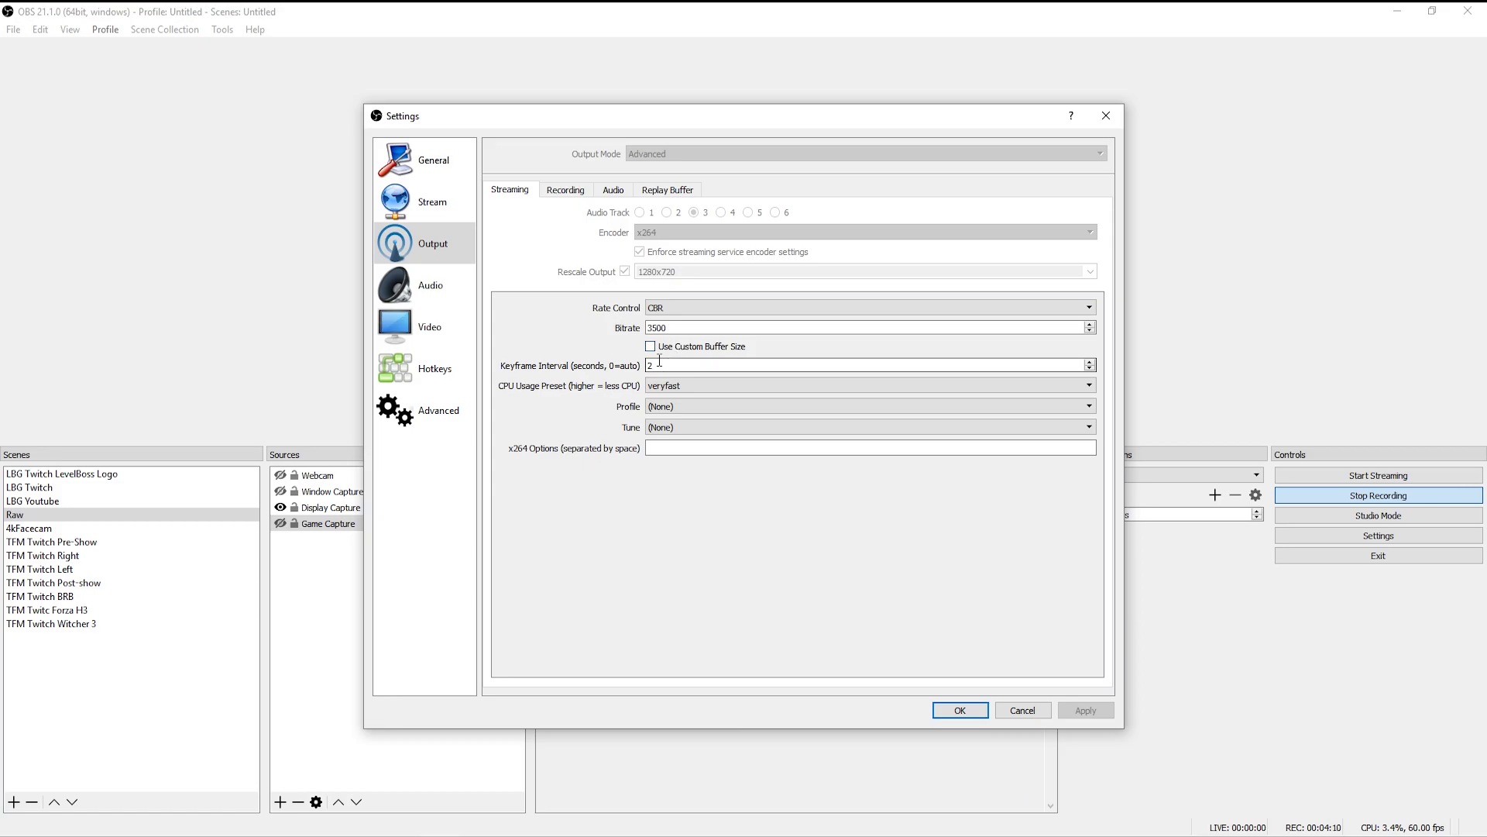
click(569, 189)
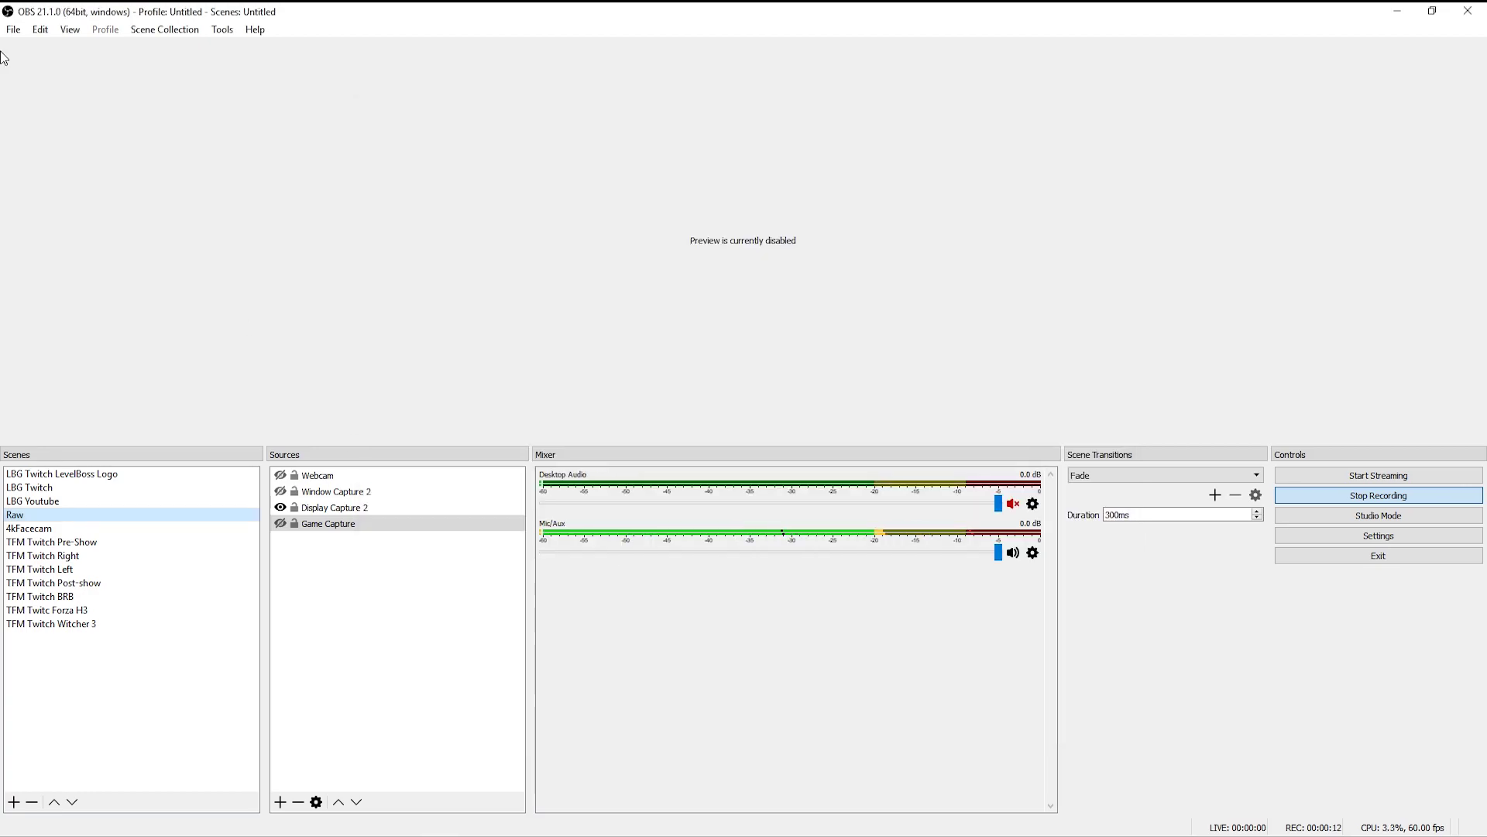
click(19, 34)
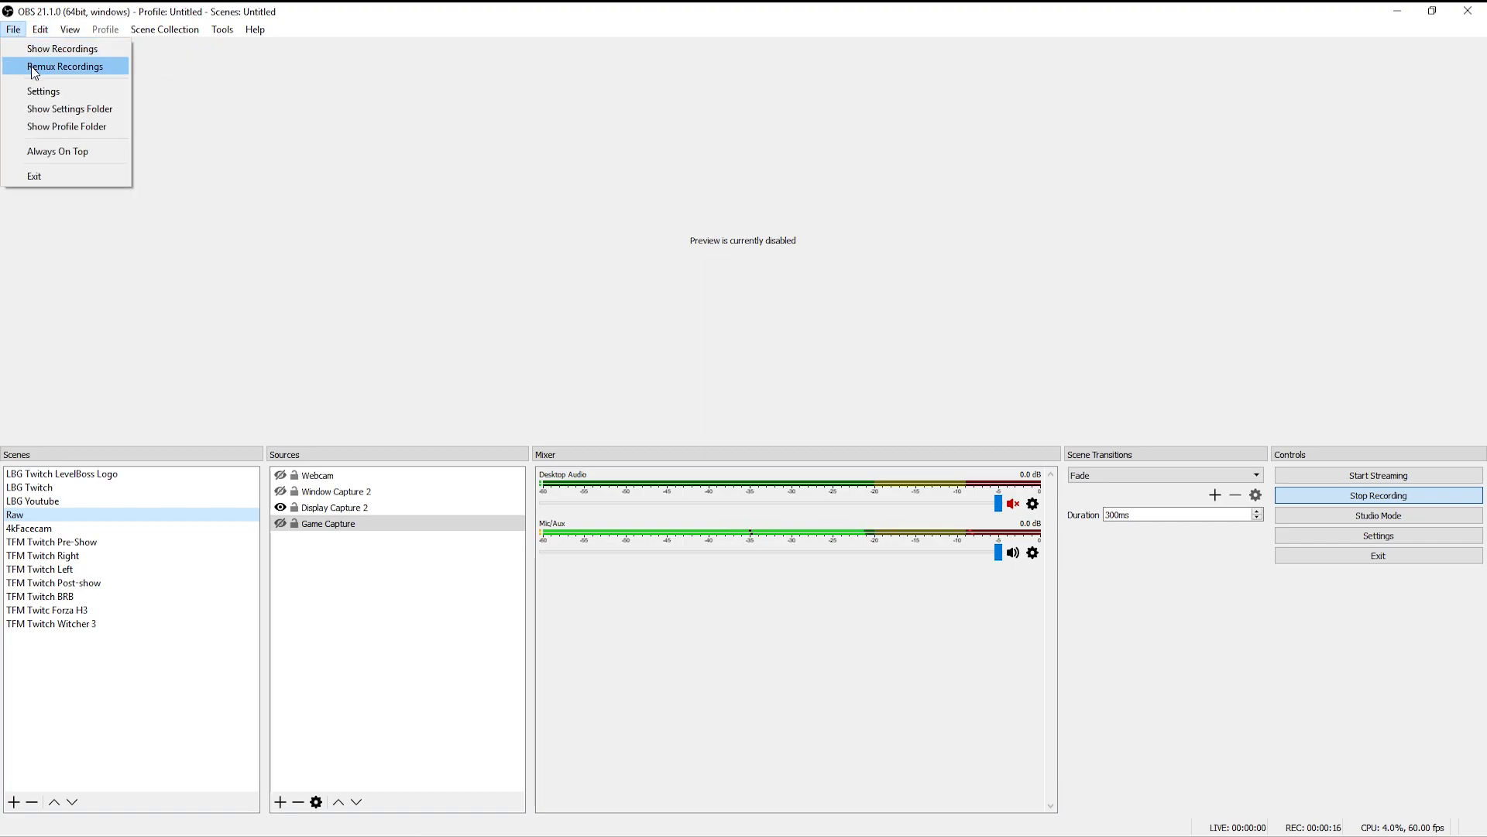
click(31, 67)
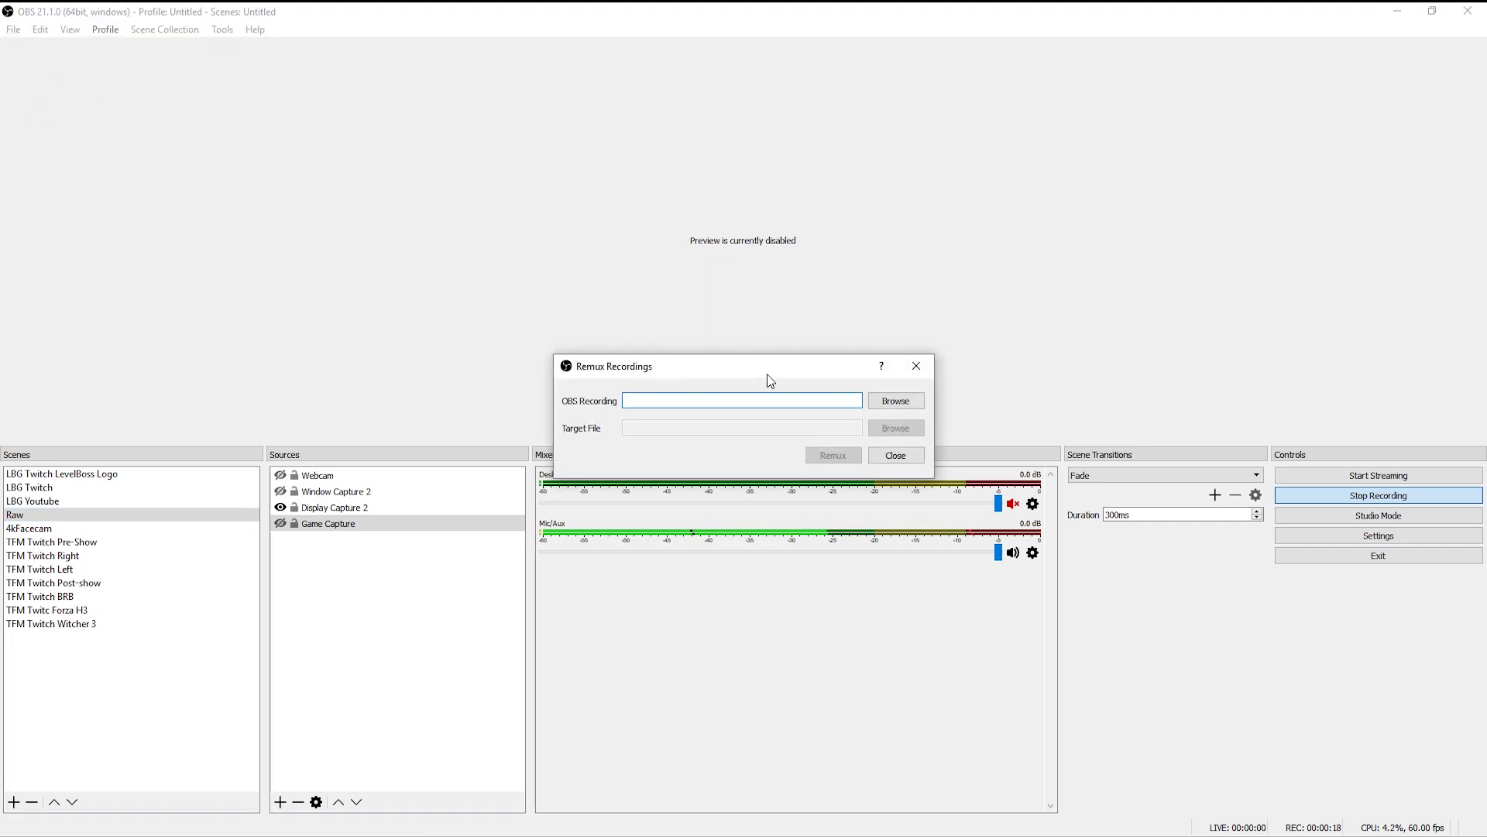
click(895, 401)
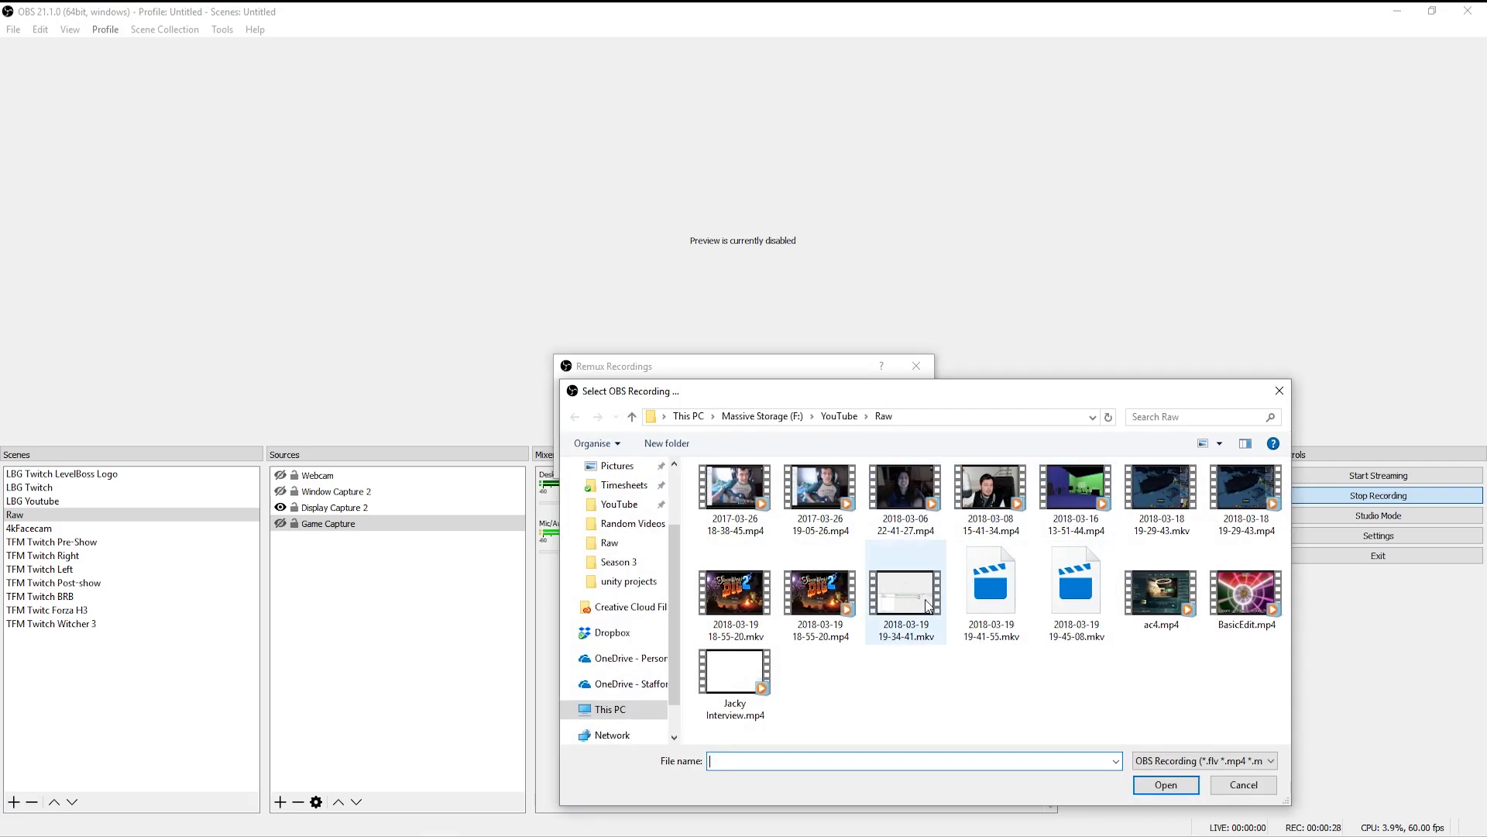
double_click(905, 592)
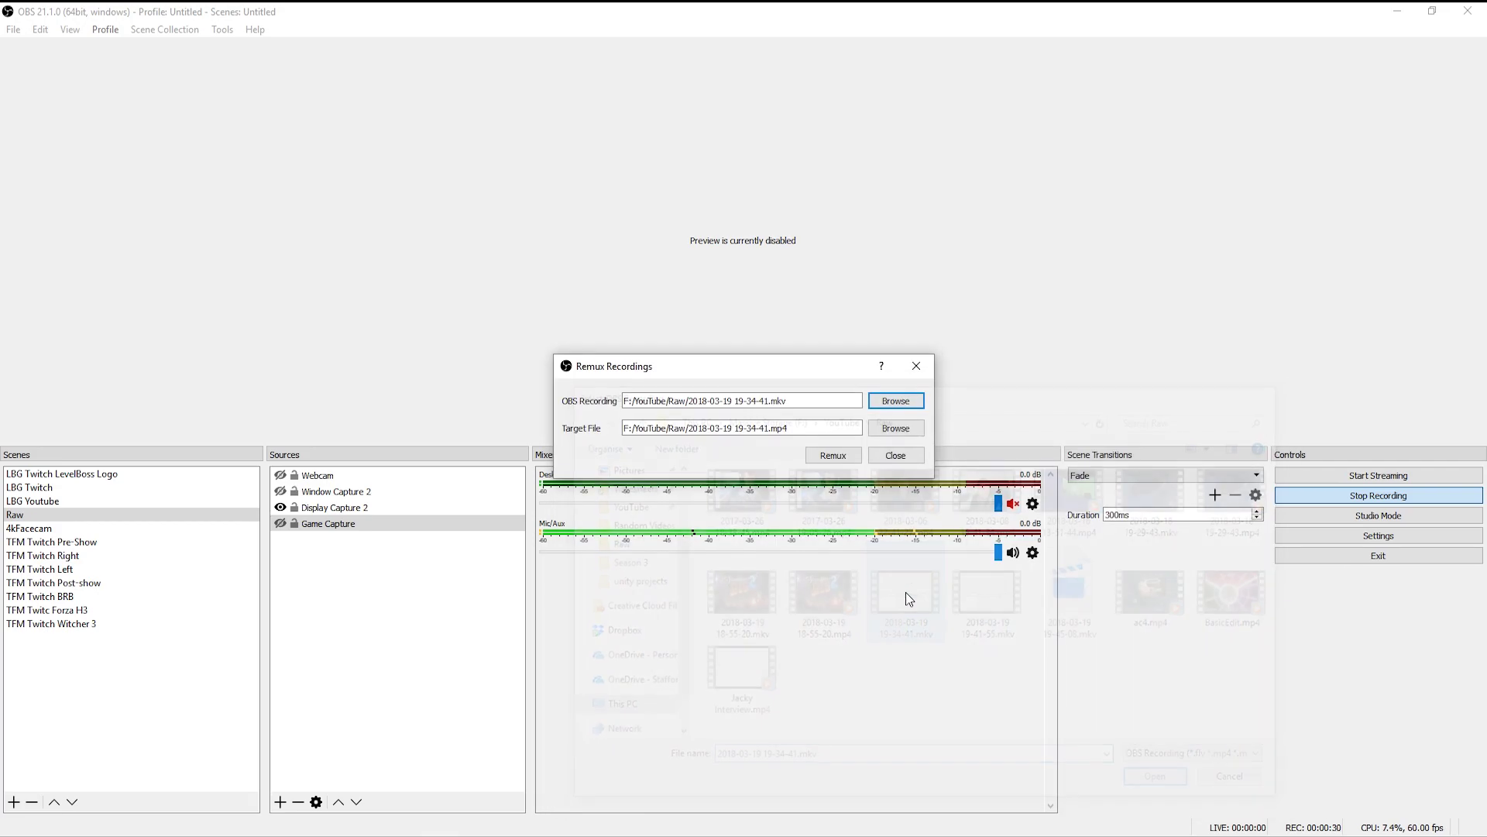
click(847, 459)
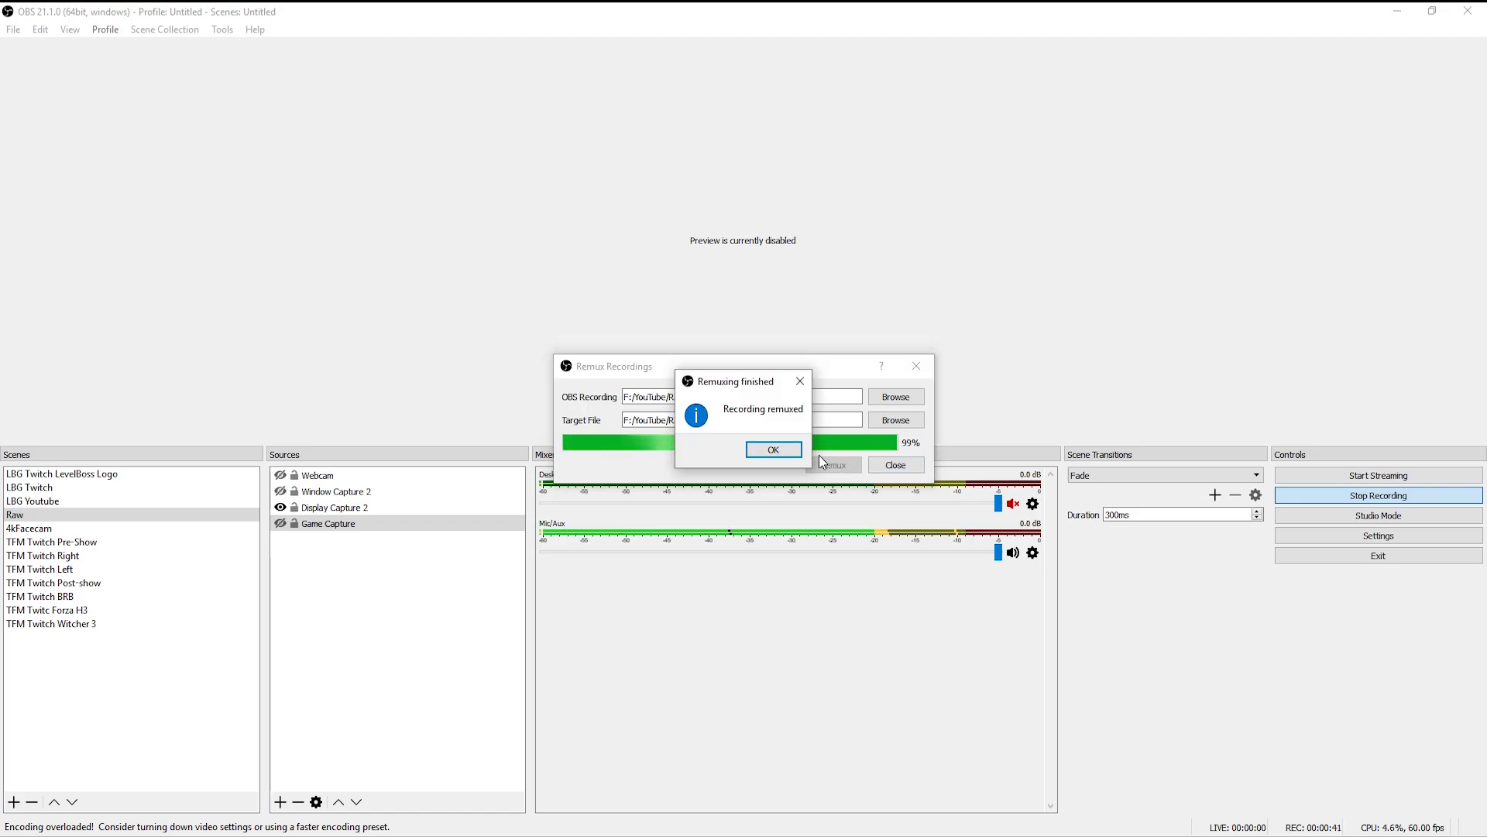
click(788, 453)
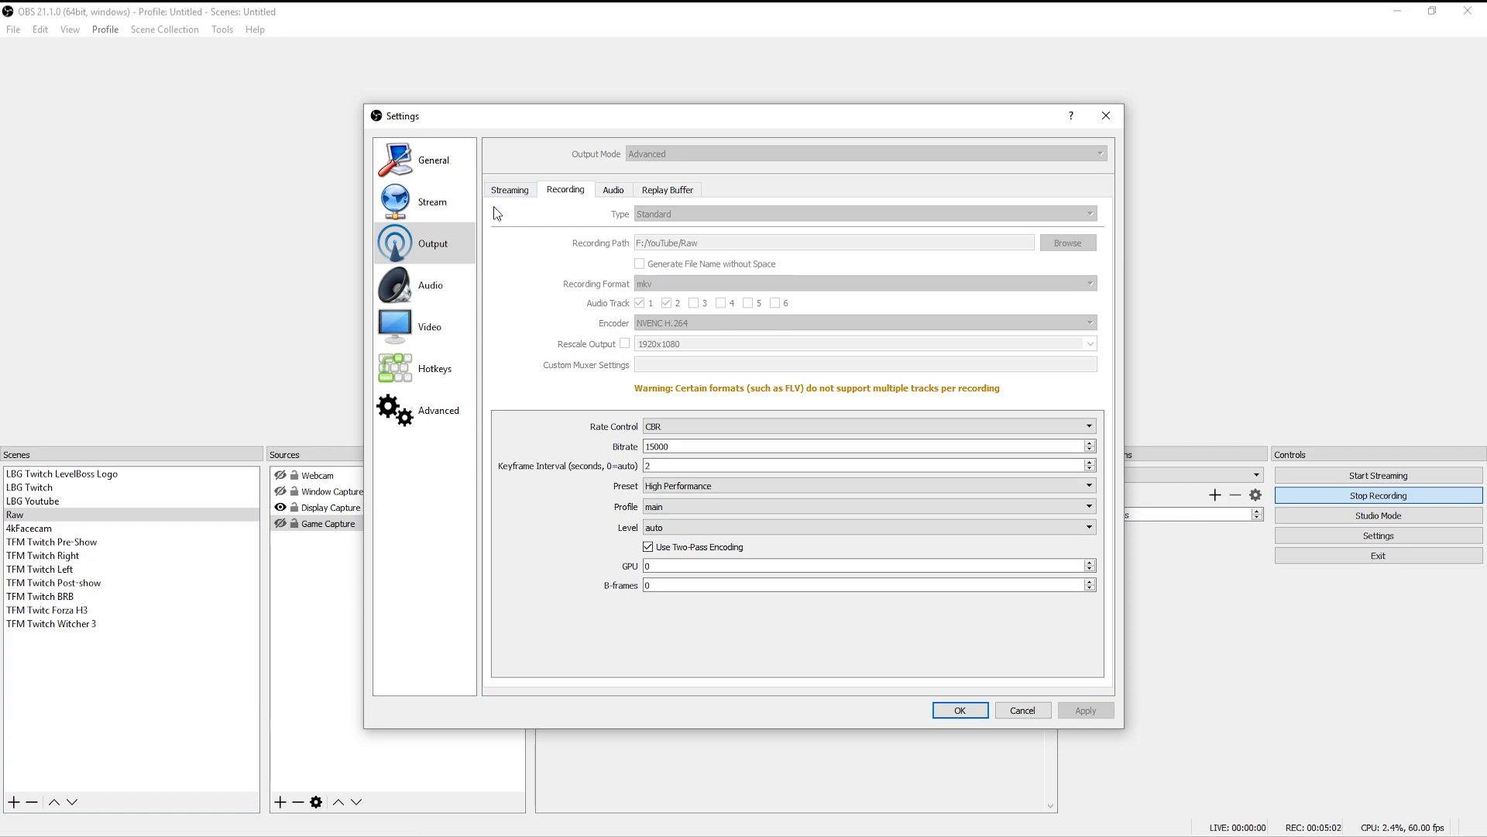
Compare the encoder and bitrate settings for streaming and recording, and check the audio bitrate of each output track.
click(511, 188)
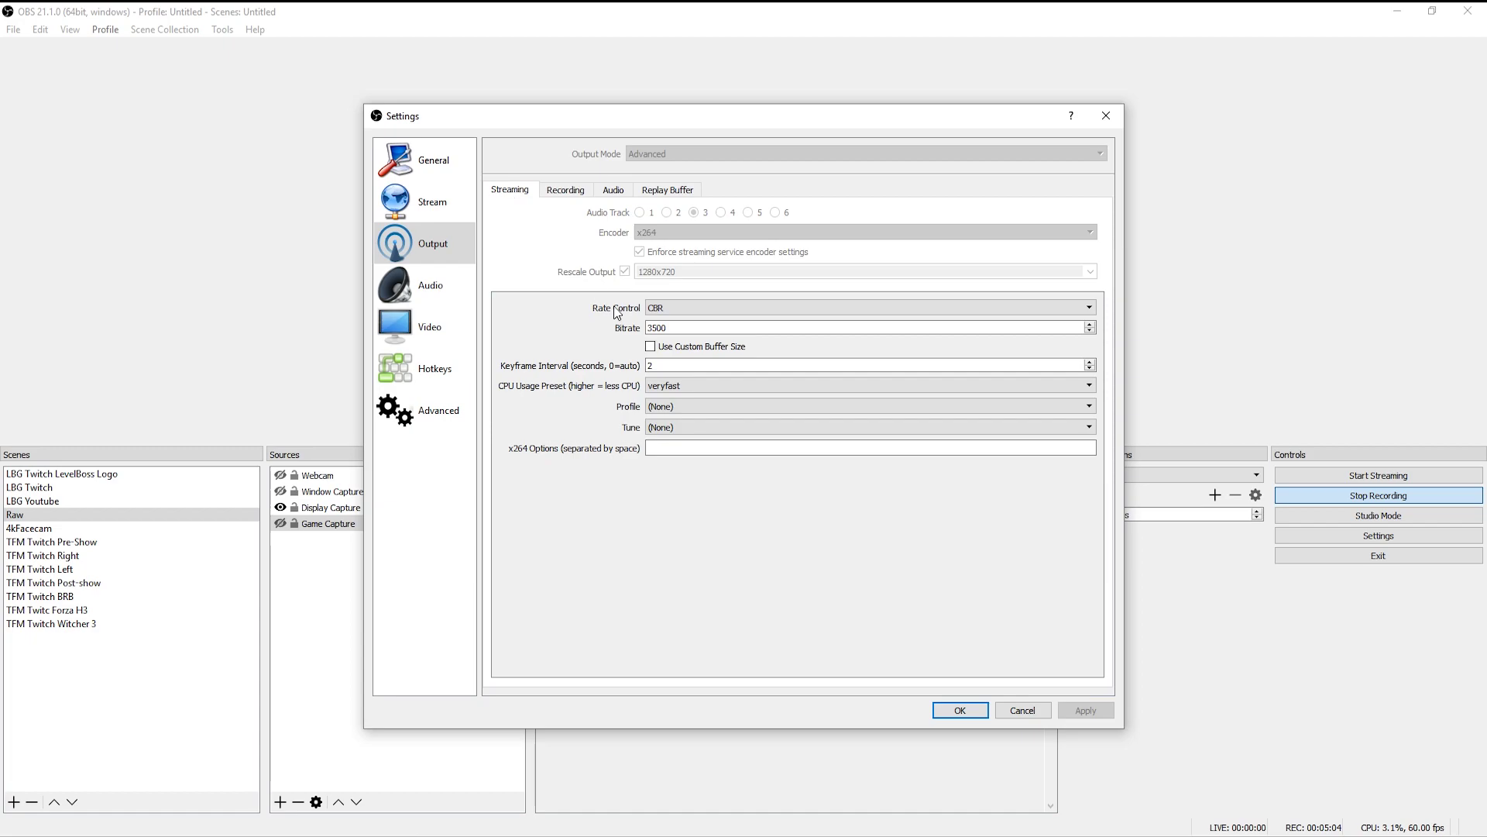
click(565, 190)
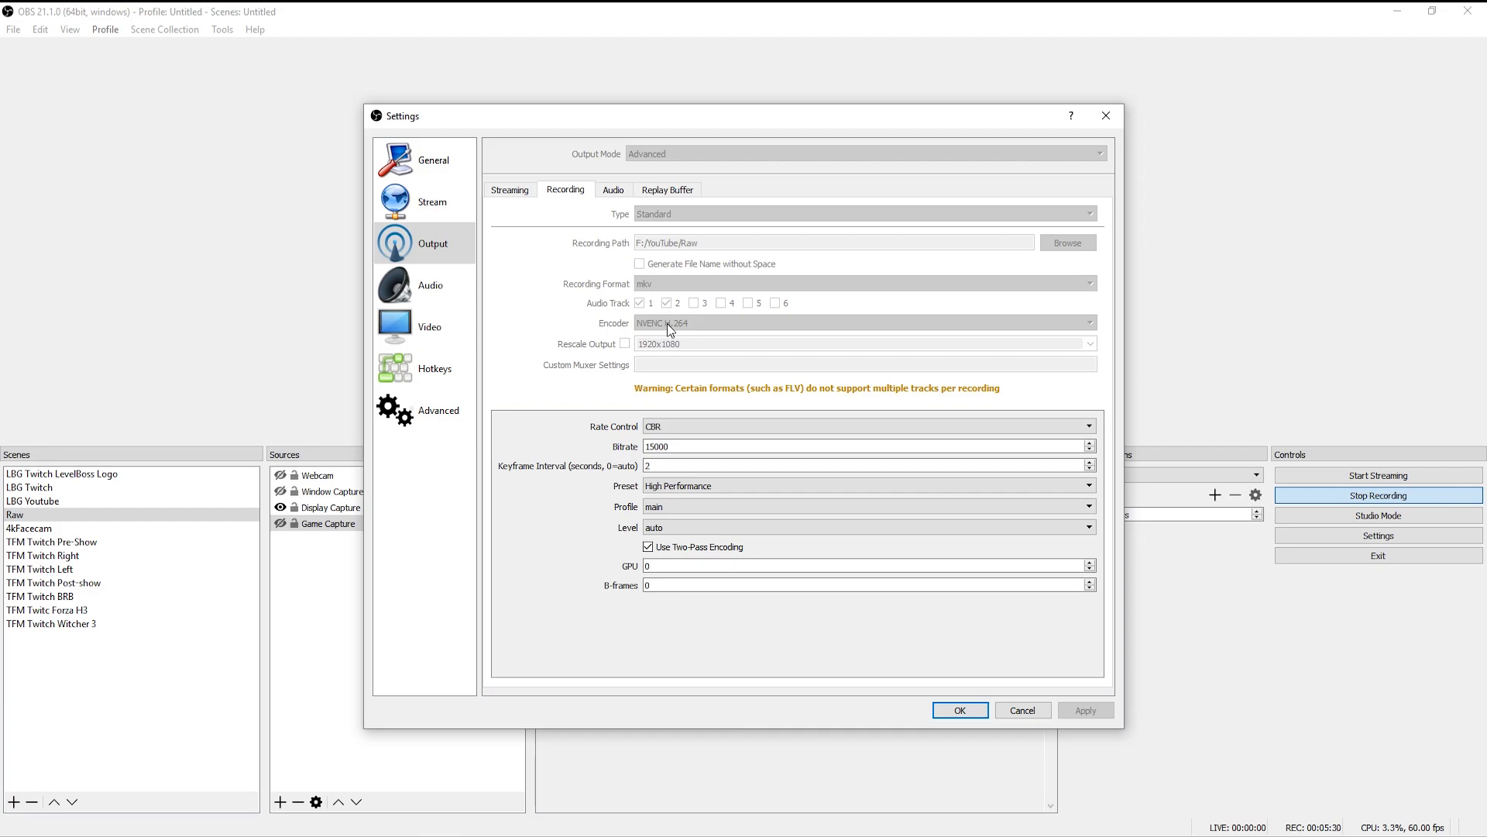
click(511, 191)
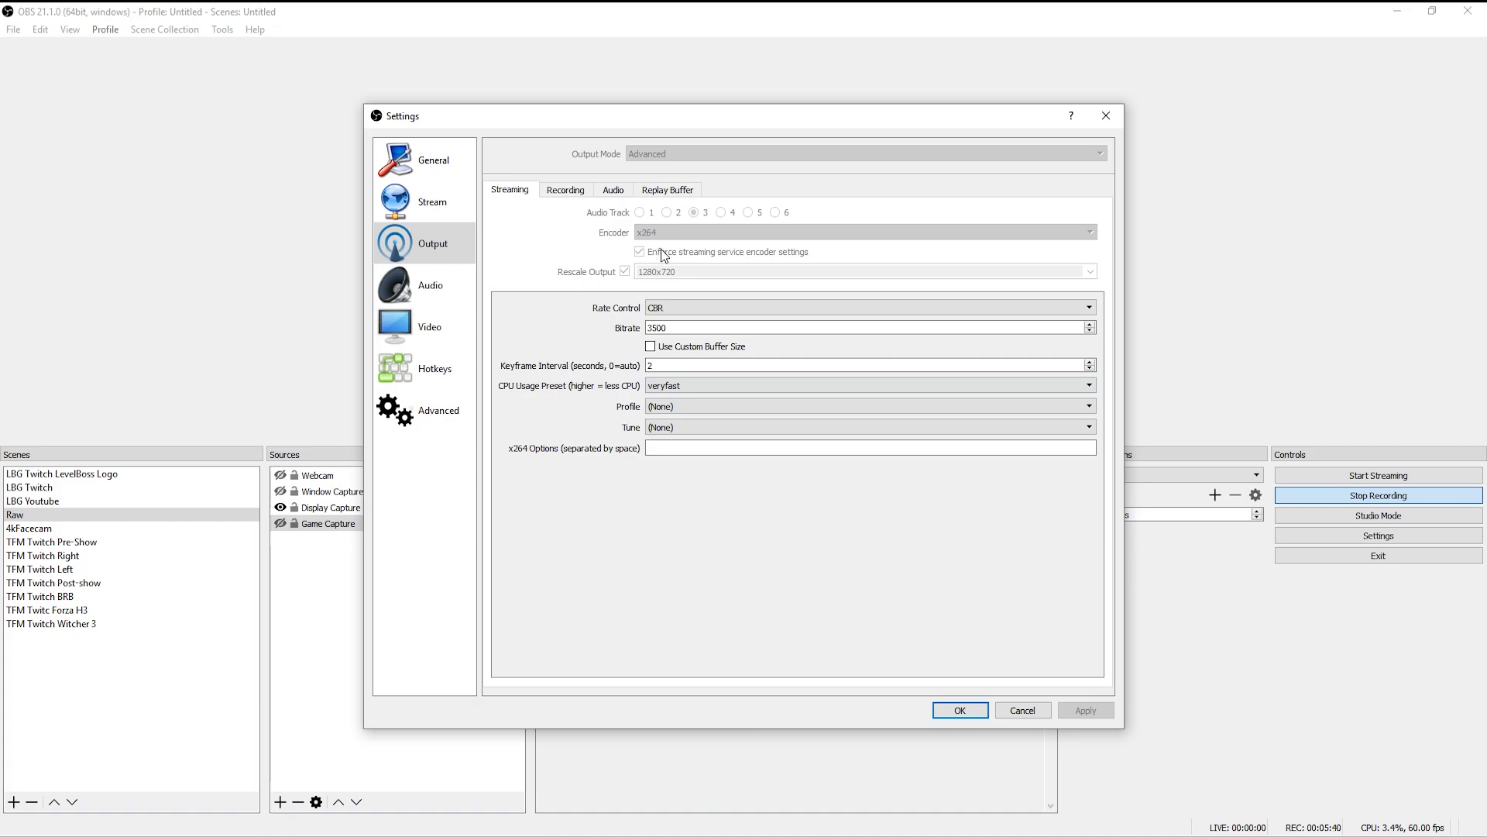
click(613, 190)
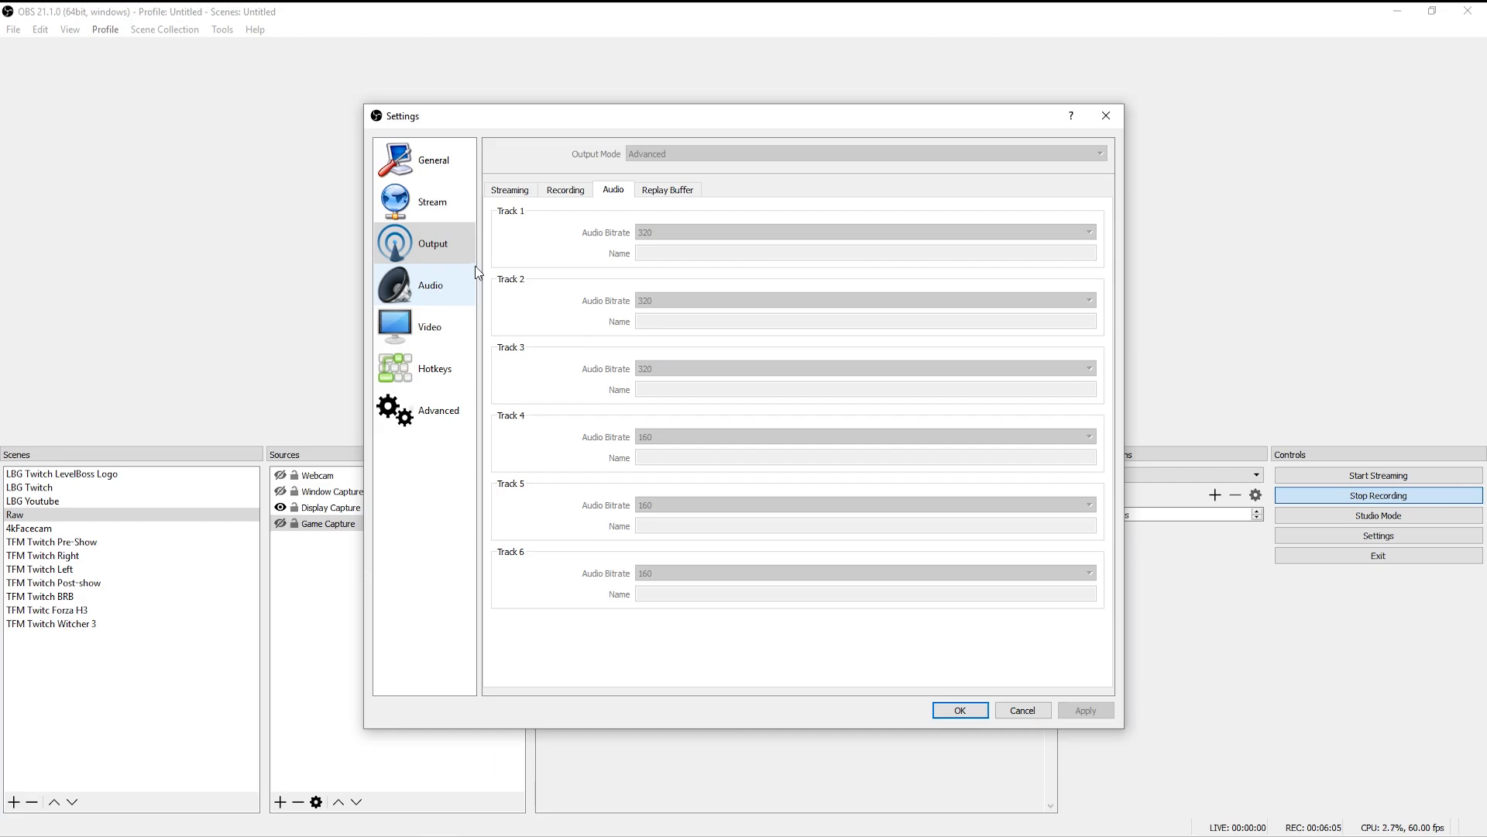
Look through the audio device, video, hotkey, advanced and stream settings, and leave the settings without changes.
click(439, 305)
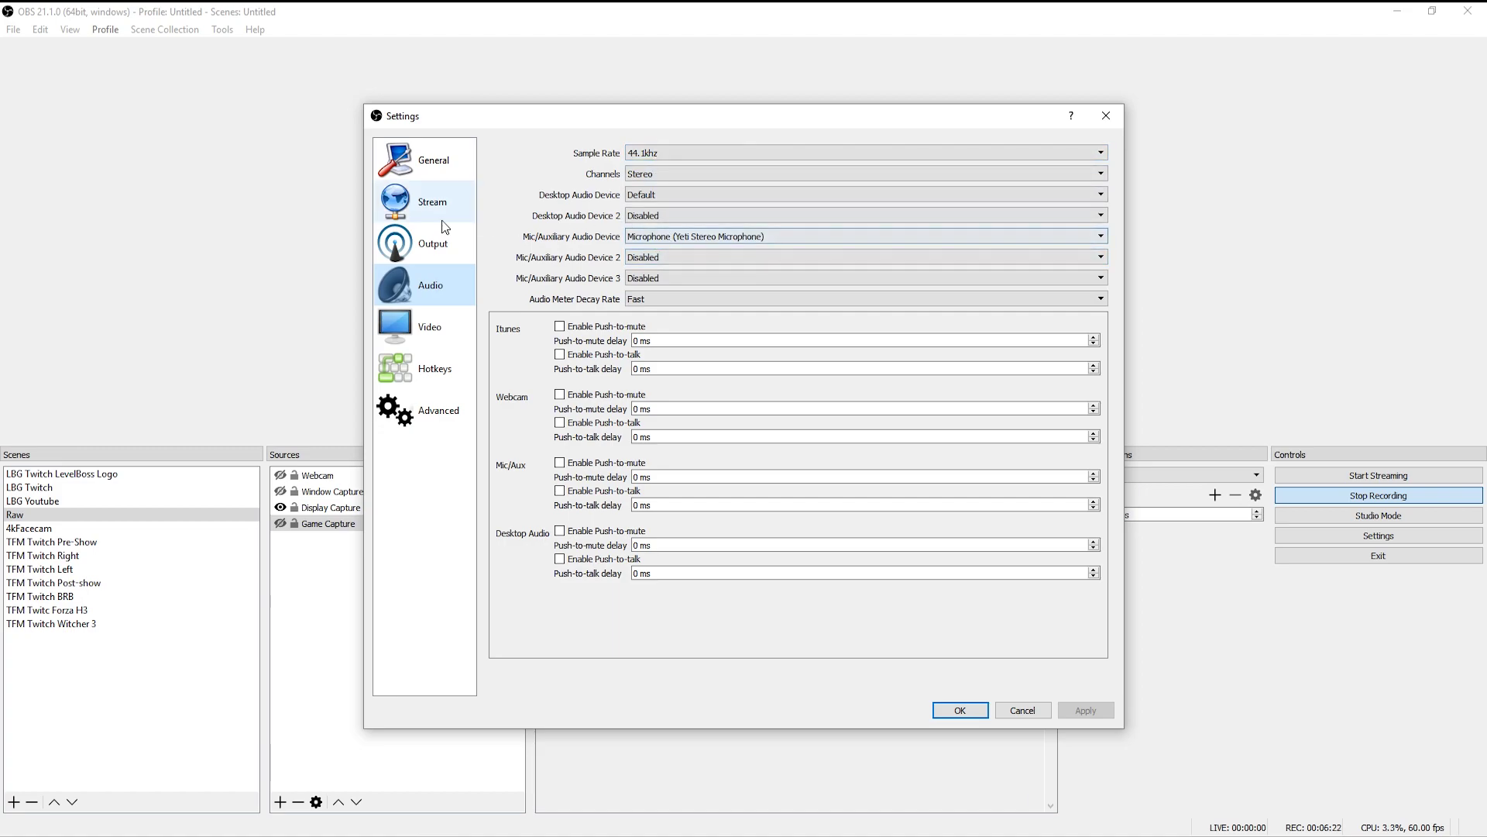
click(421, 323)
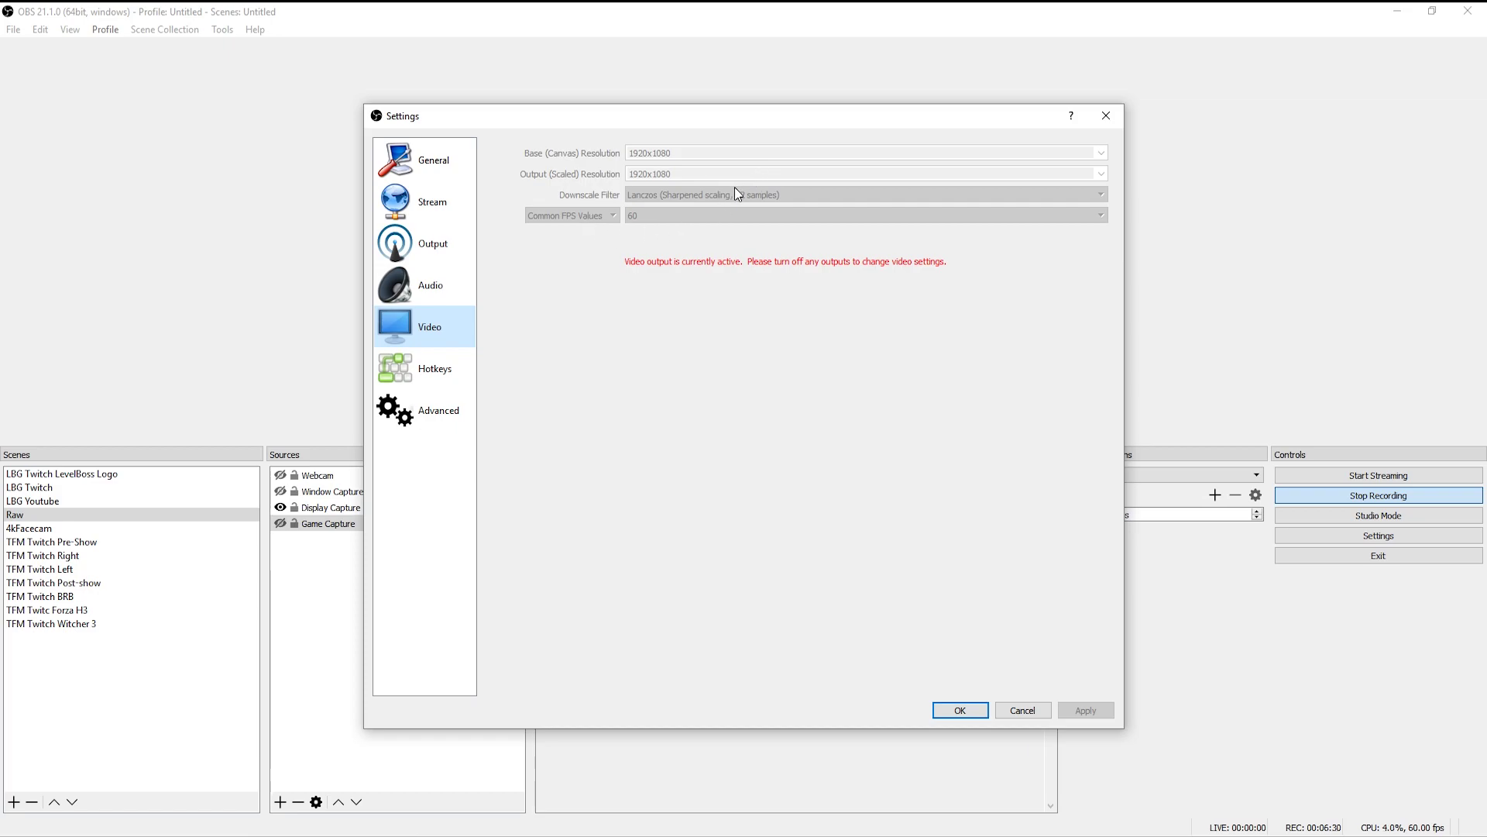
click(447, 387)
click(453, 411)
click(447, 377)
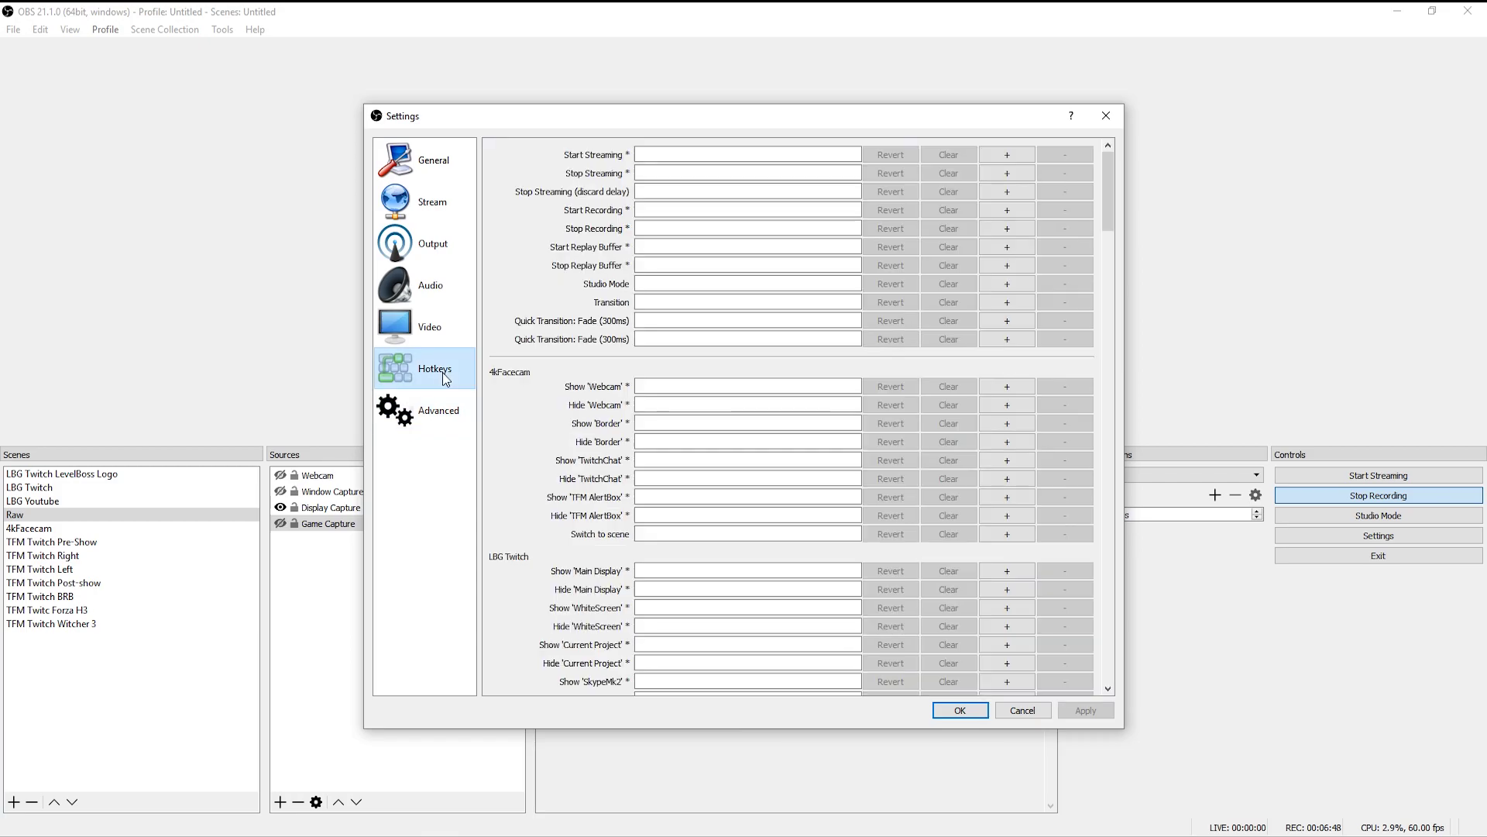
click(425, 214)
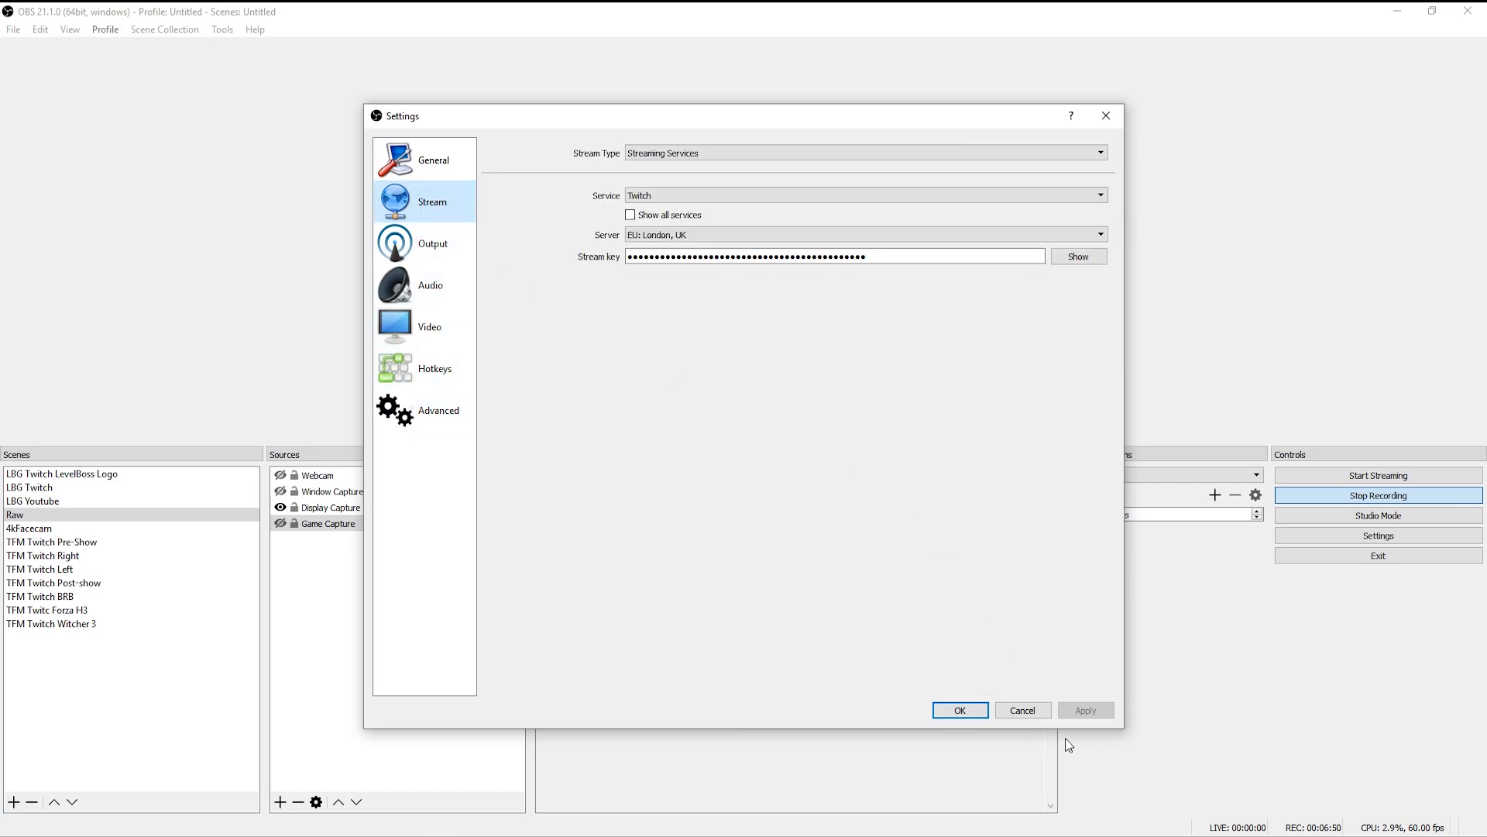
click(1013, 713)
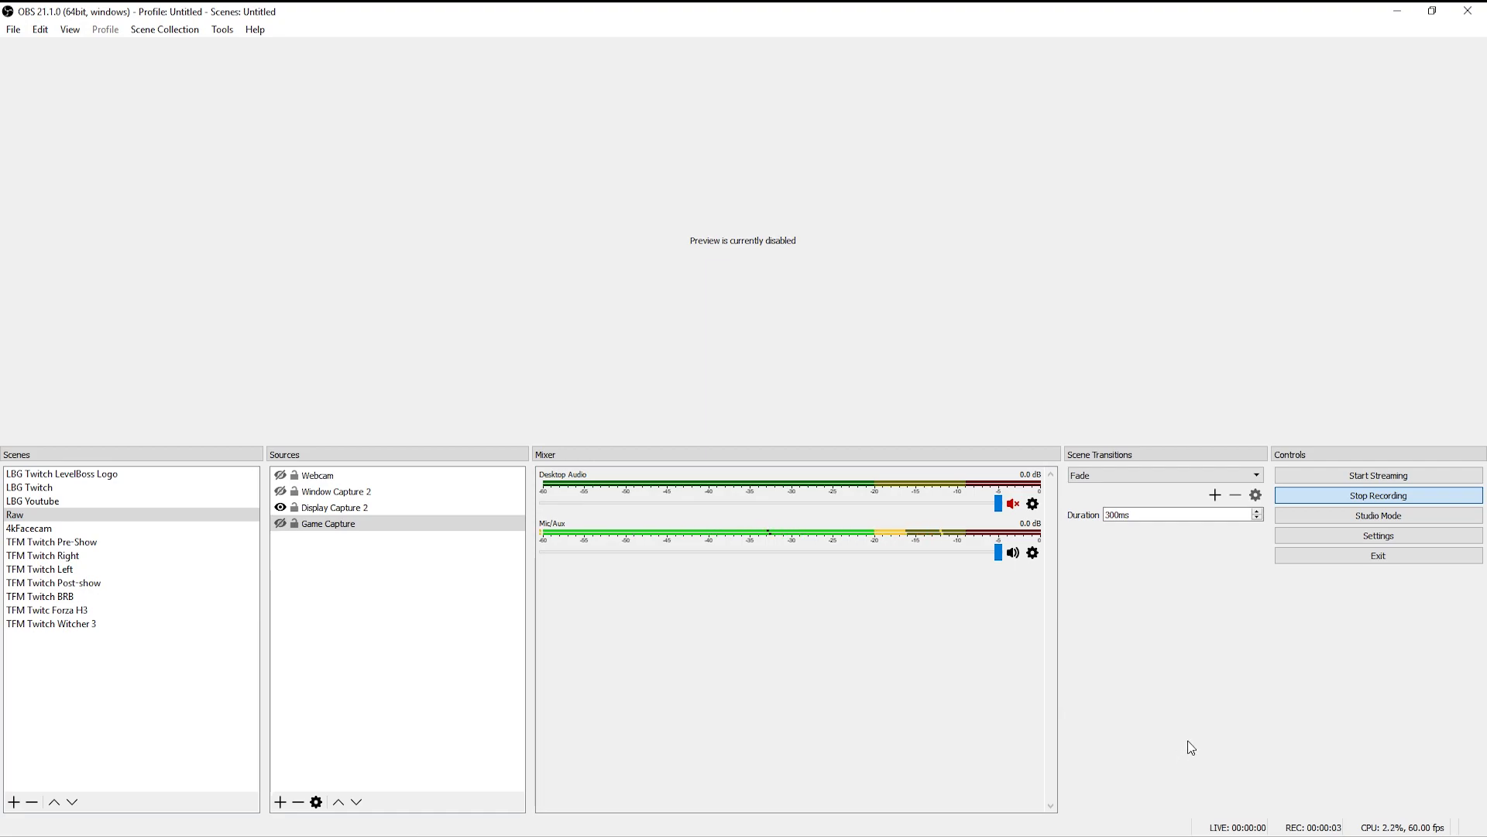
Inspect the Mic/Aux audio filters, including the hard limiter, noise suppression and compressor settings, and close them.
click(1033, 552)
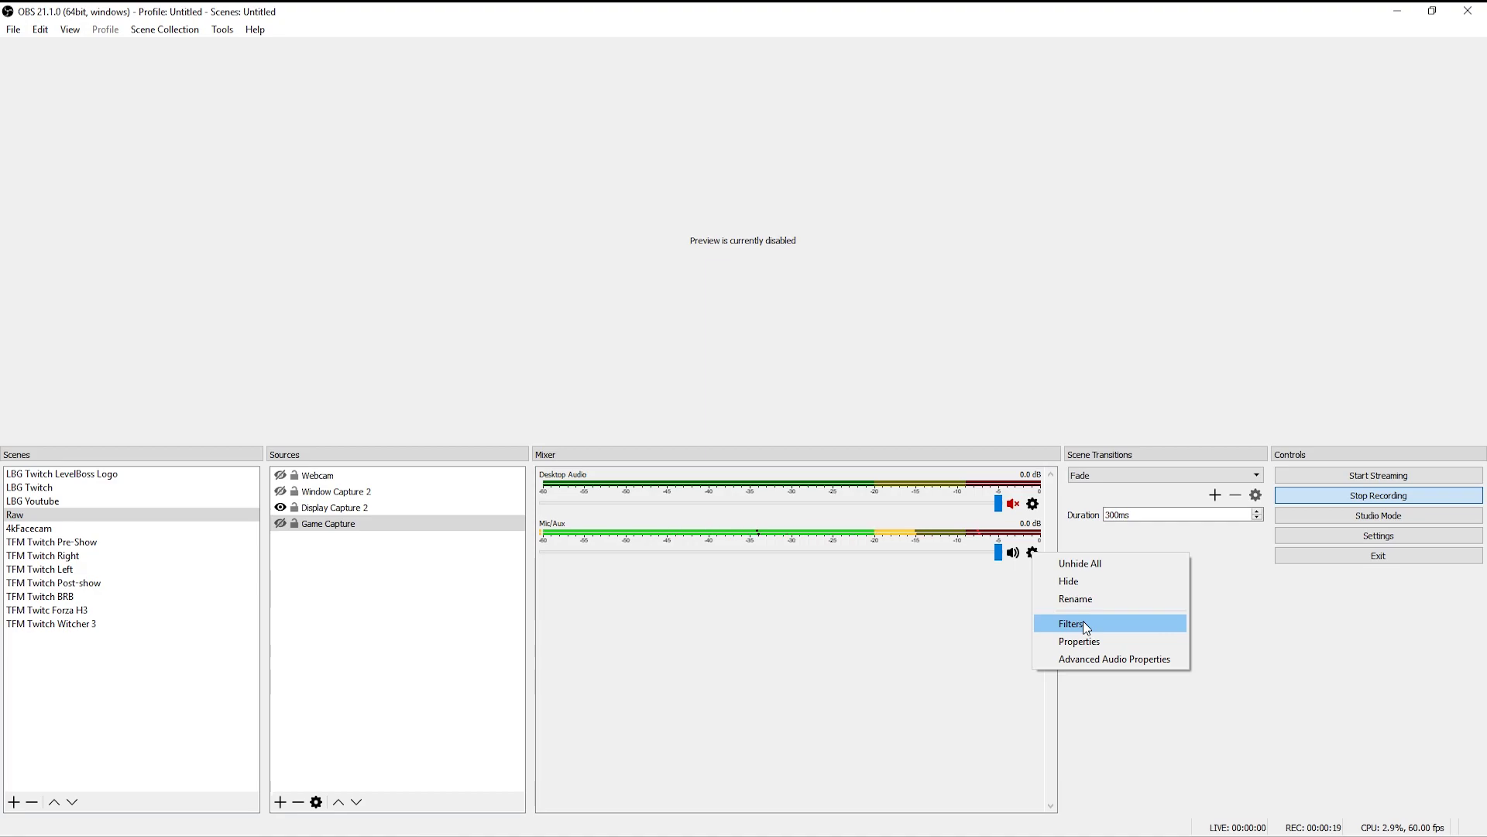
click(1084, 624)
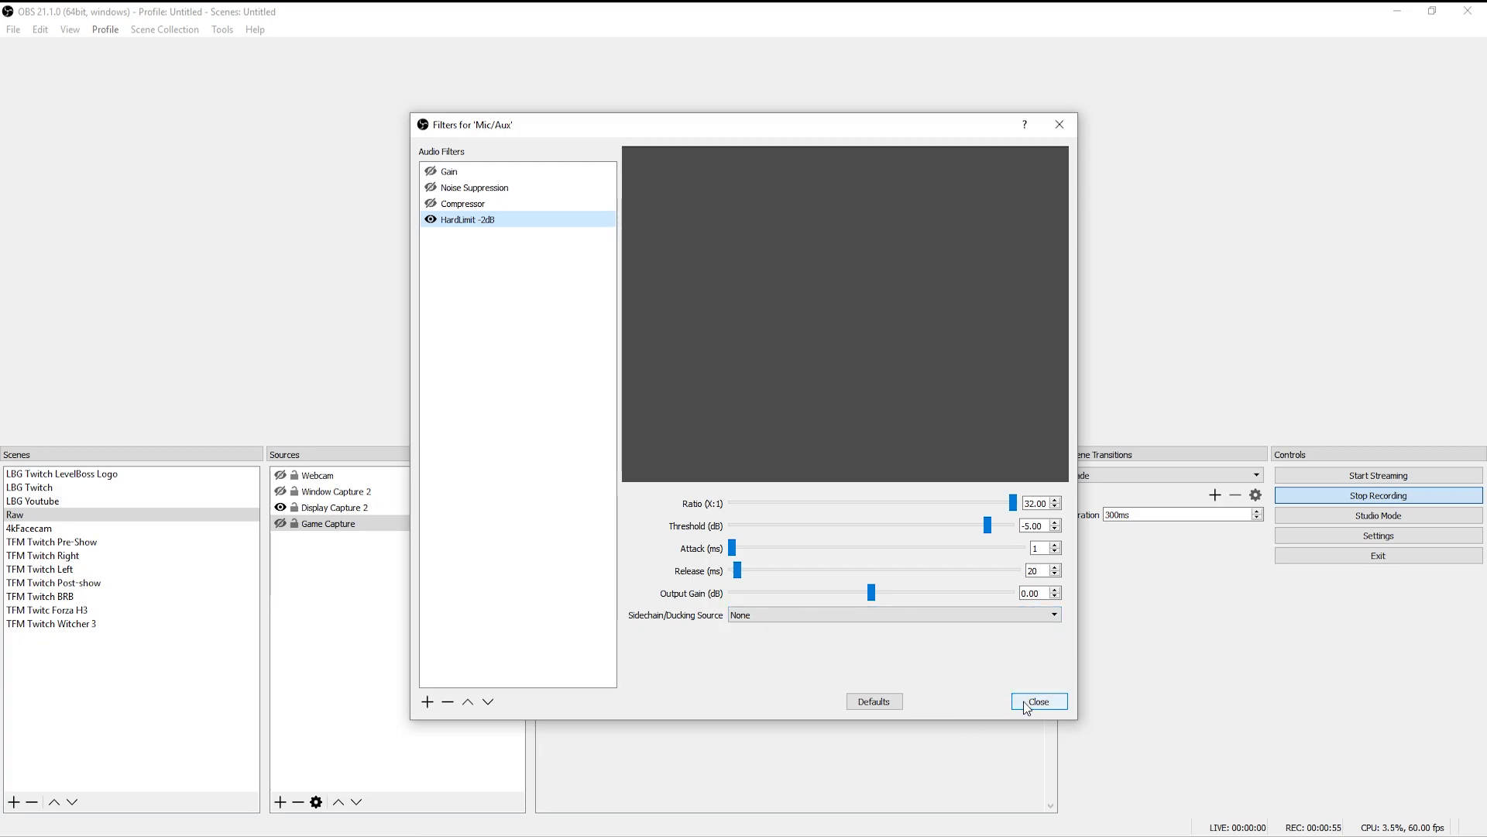
click(474, 203)
click(477, 189)
click(471, 204)
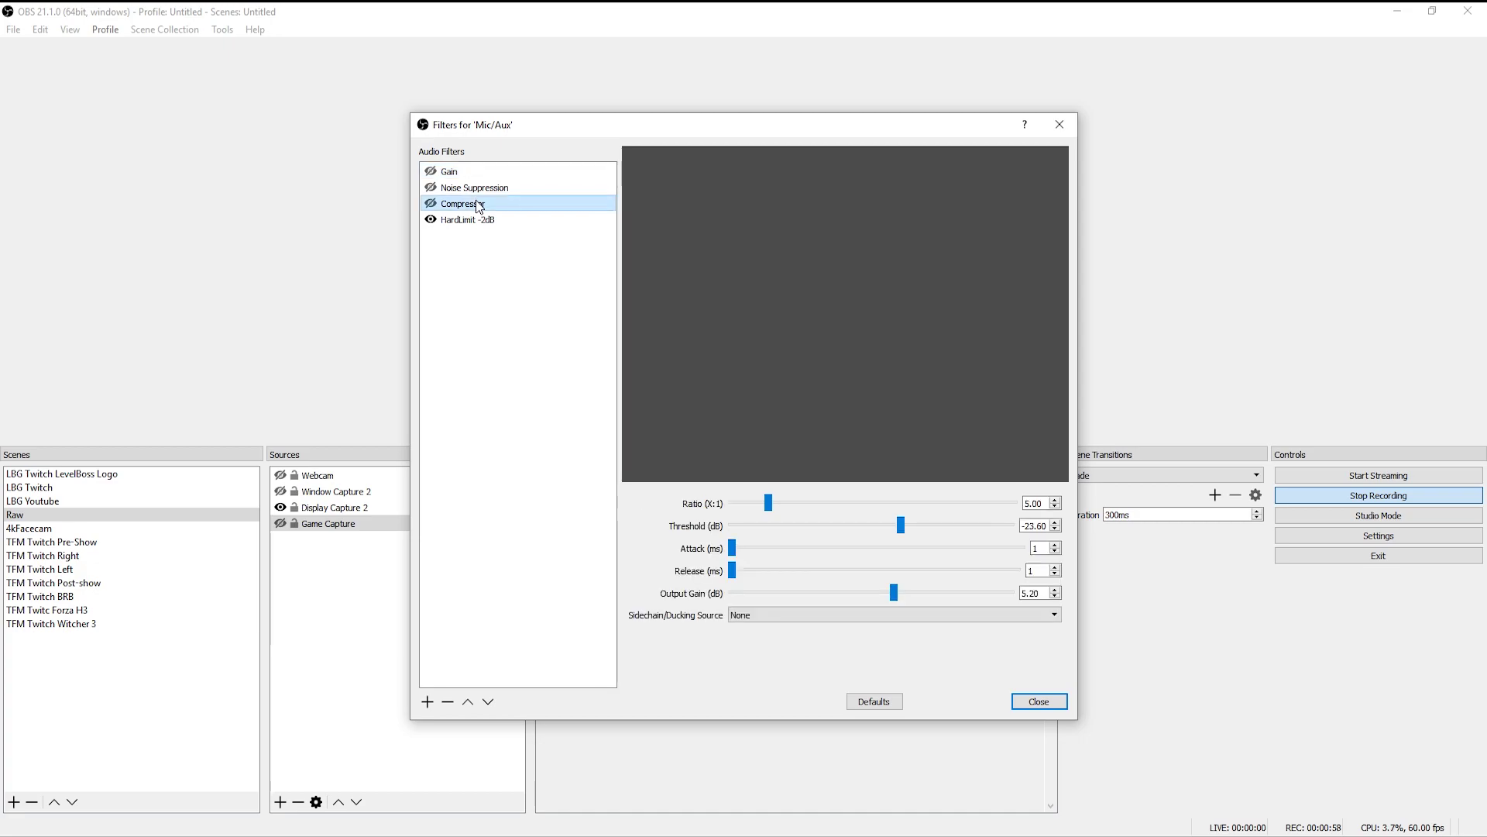
click(1042, 705)
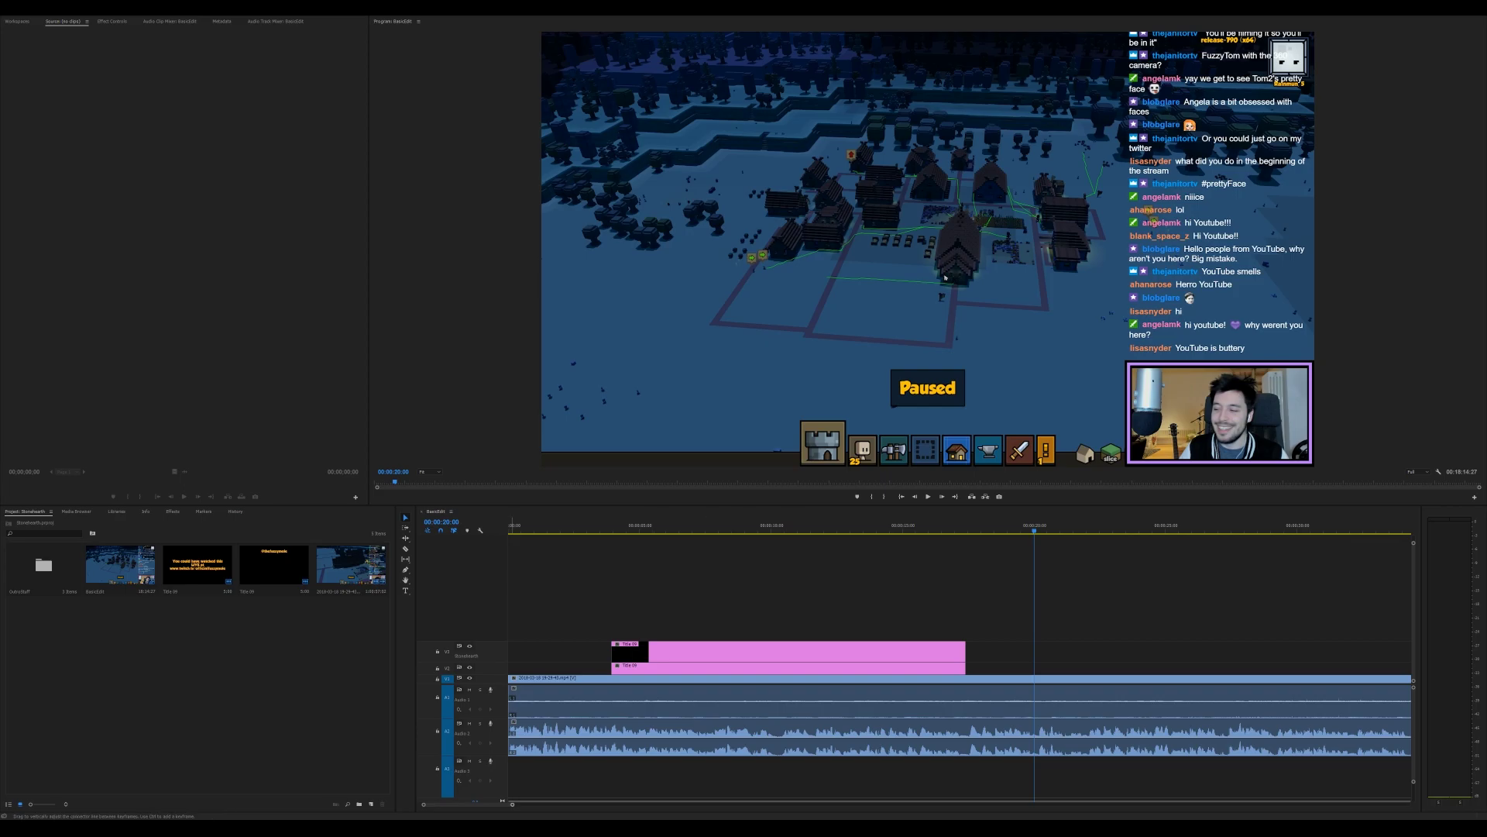
Switch to Premiere Pro and show the full extent of the edited gameplay sequence in the timeline.
drag(512, 804, 545, 804)
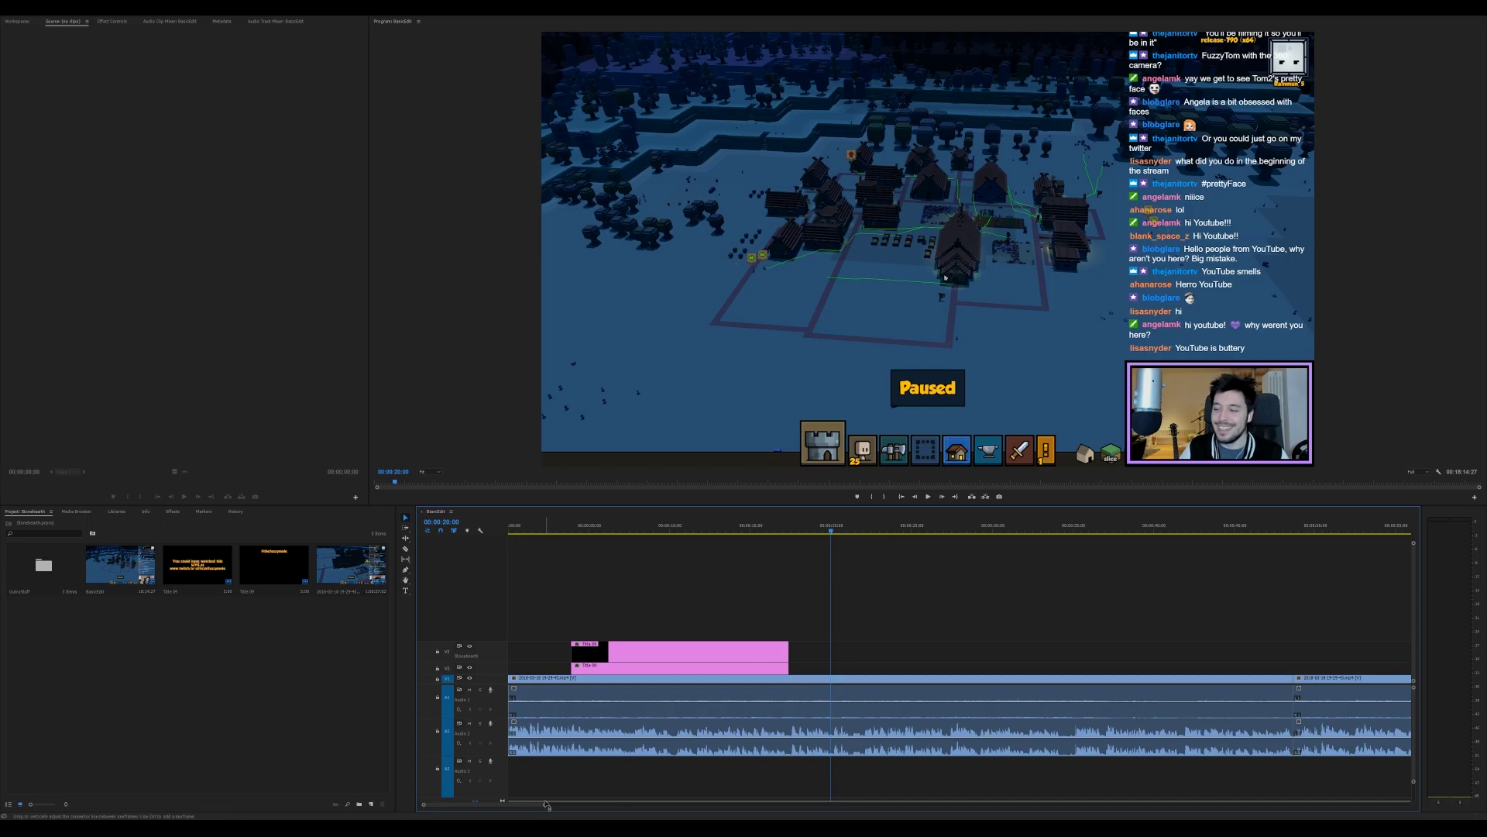
drag(545, 804, 569, 804)
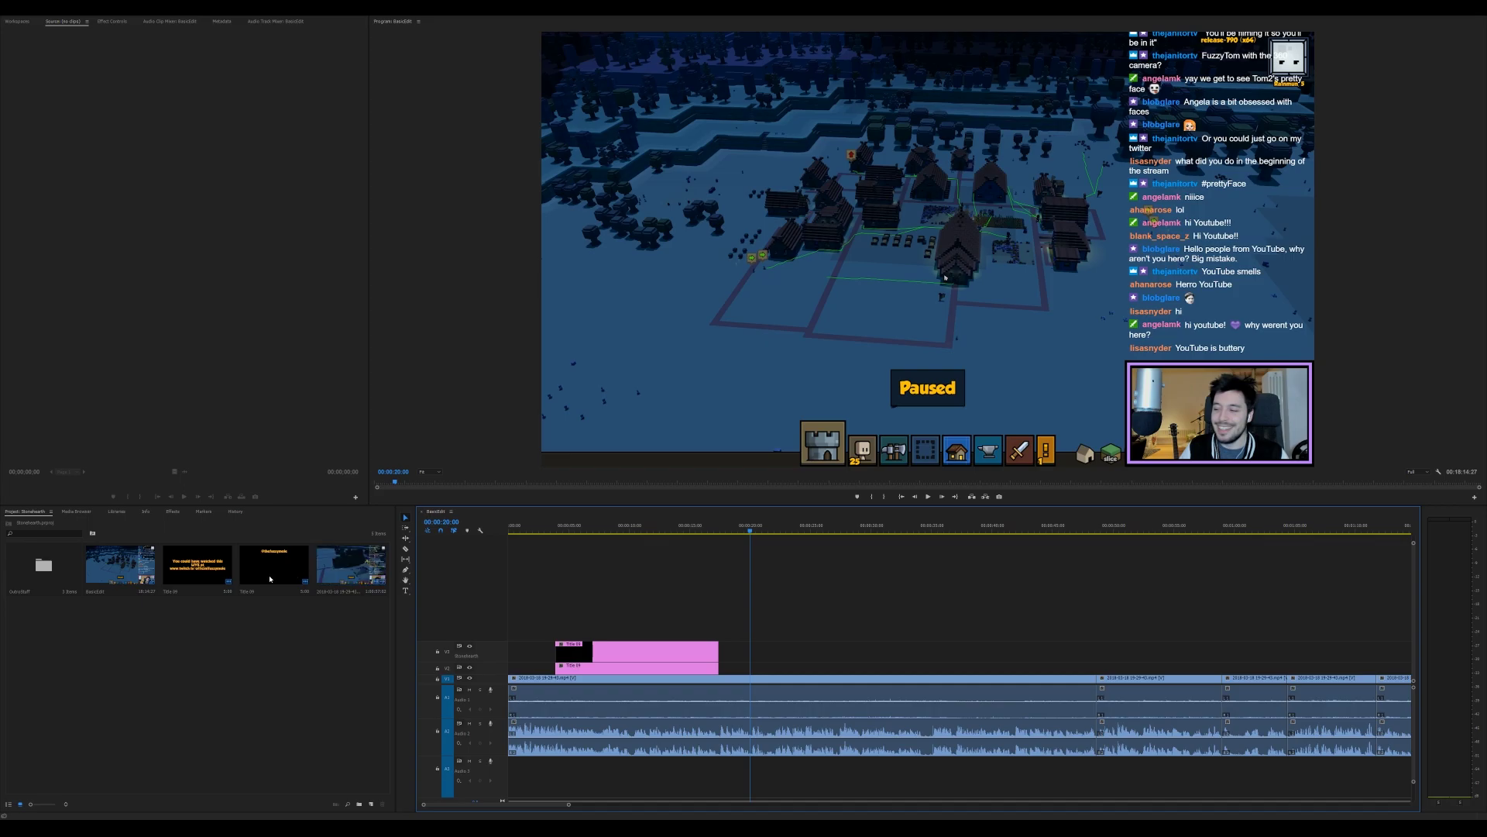
click(31, 563)
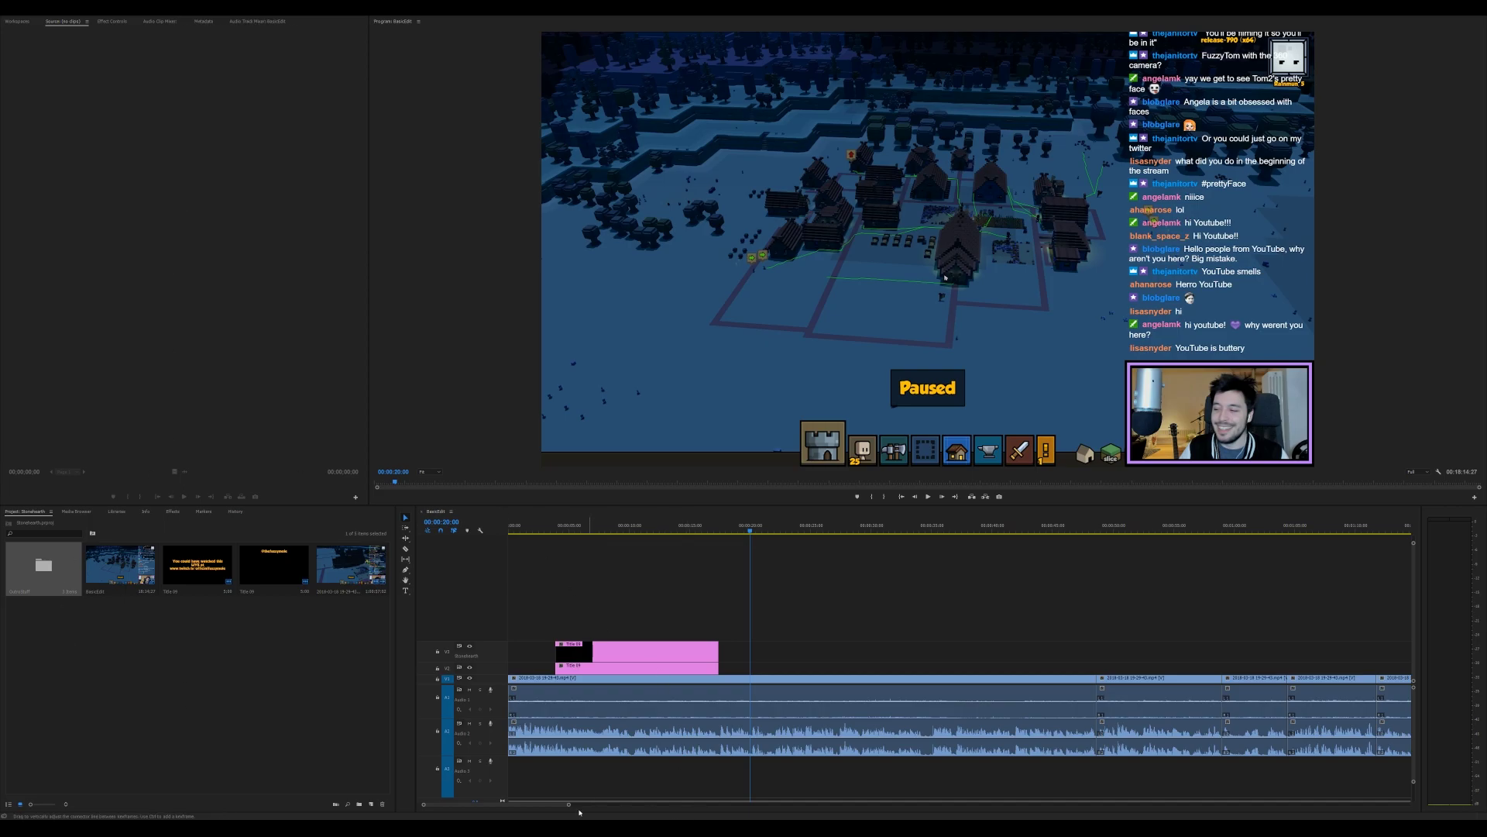
drag(569, 806, 1333, 806)
Cut the gameplay clip at both ends of the silent gap near 1:34 with the Razor tool and ripple delete that section.
key(=)
key(=)
key(=)
key(=)
key(=)
key(=)
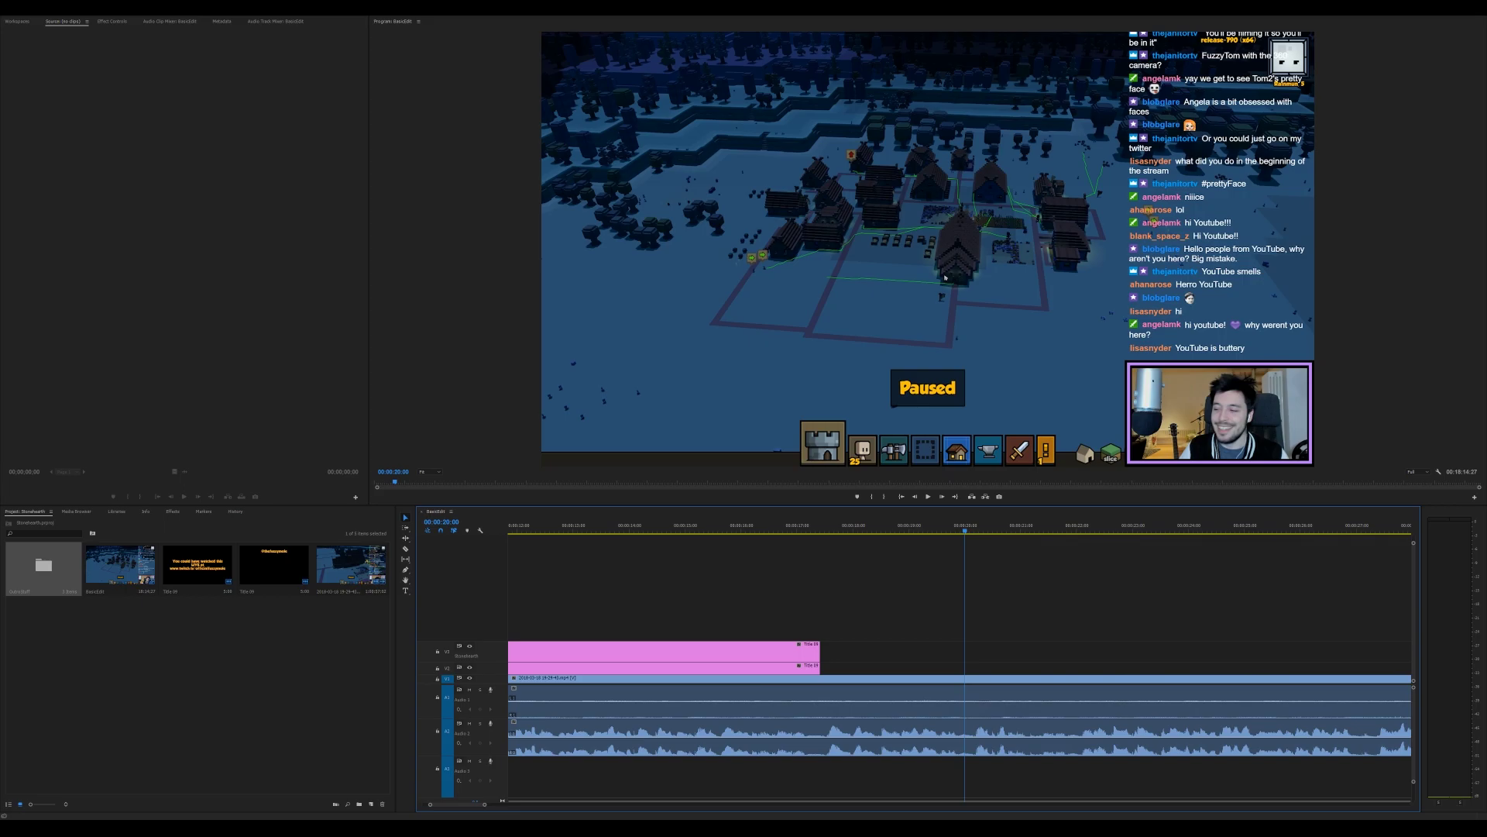
key(minus)
key(minus)
key(minus)
mouse_move(518, 808)
mouse_down()
mouse_move(564, 807)
mouse_move(531, 803)
mouse_up()
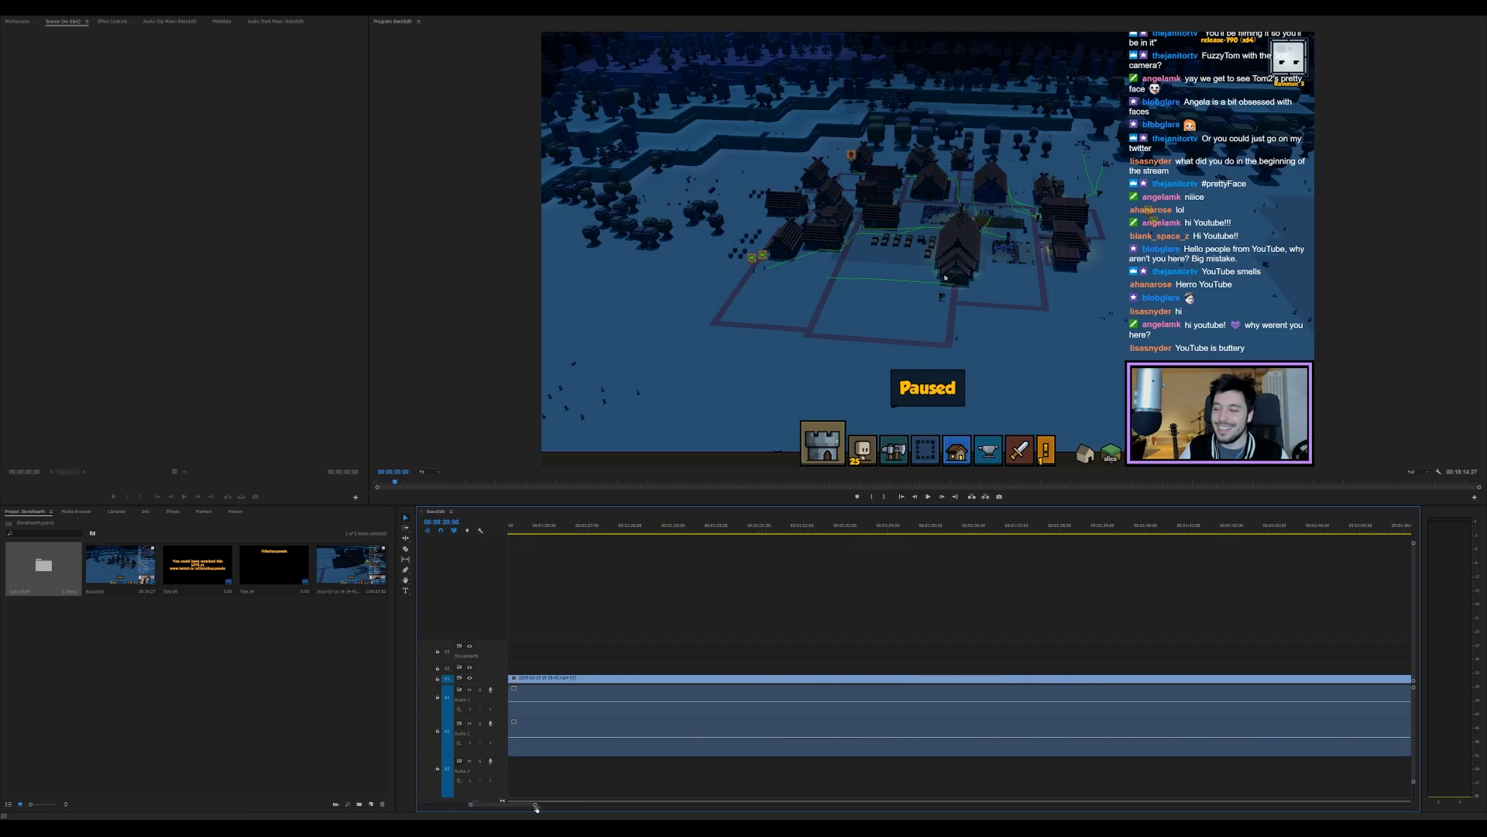
key(c)
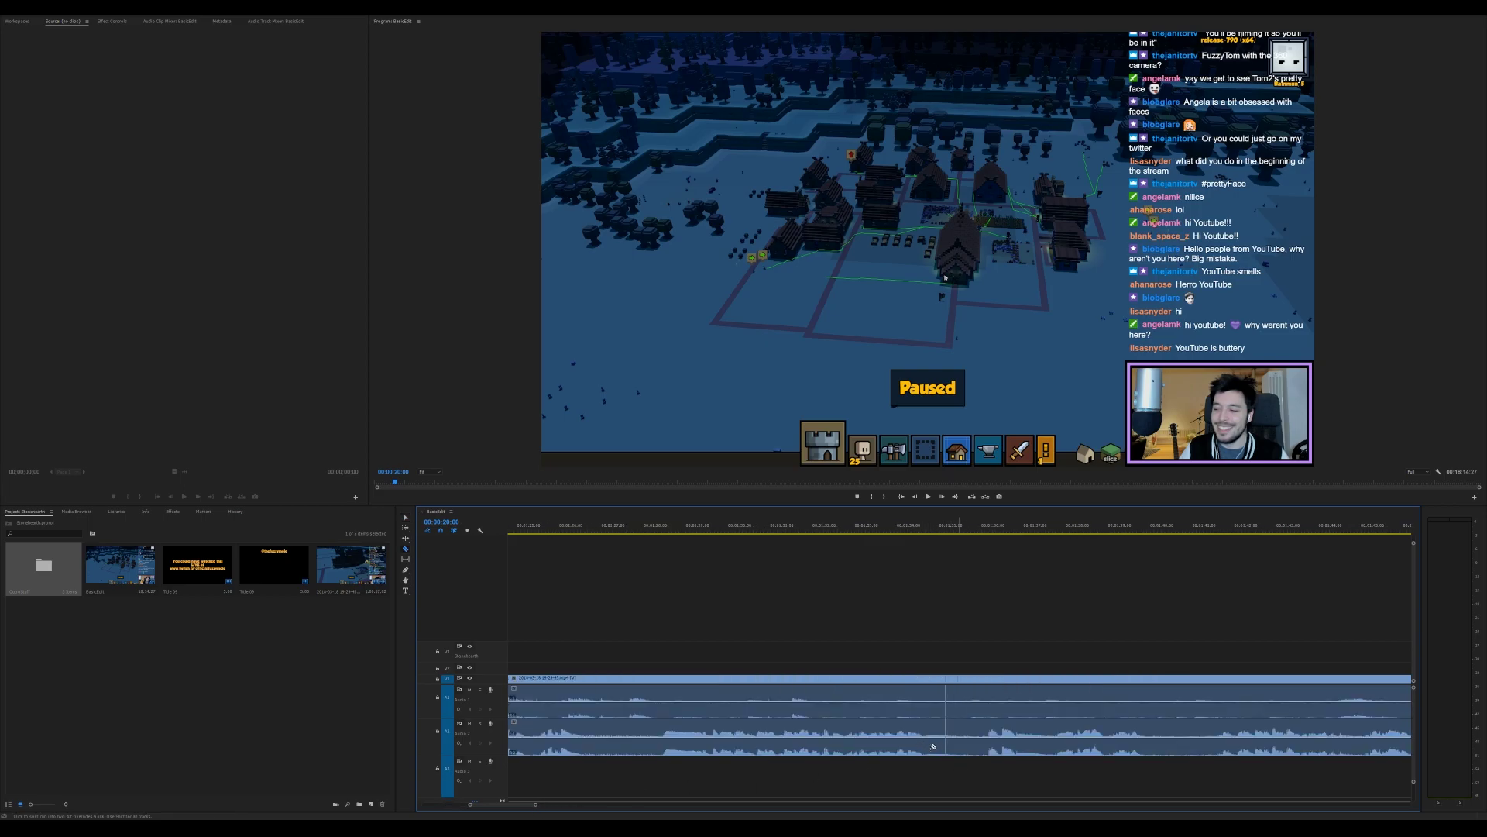
click(926, 744)
click(992, 747)
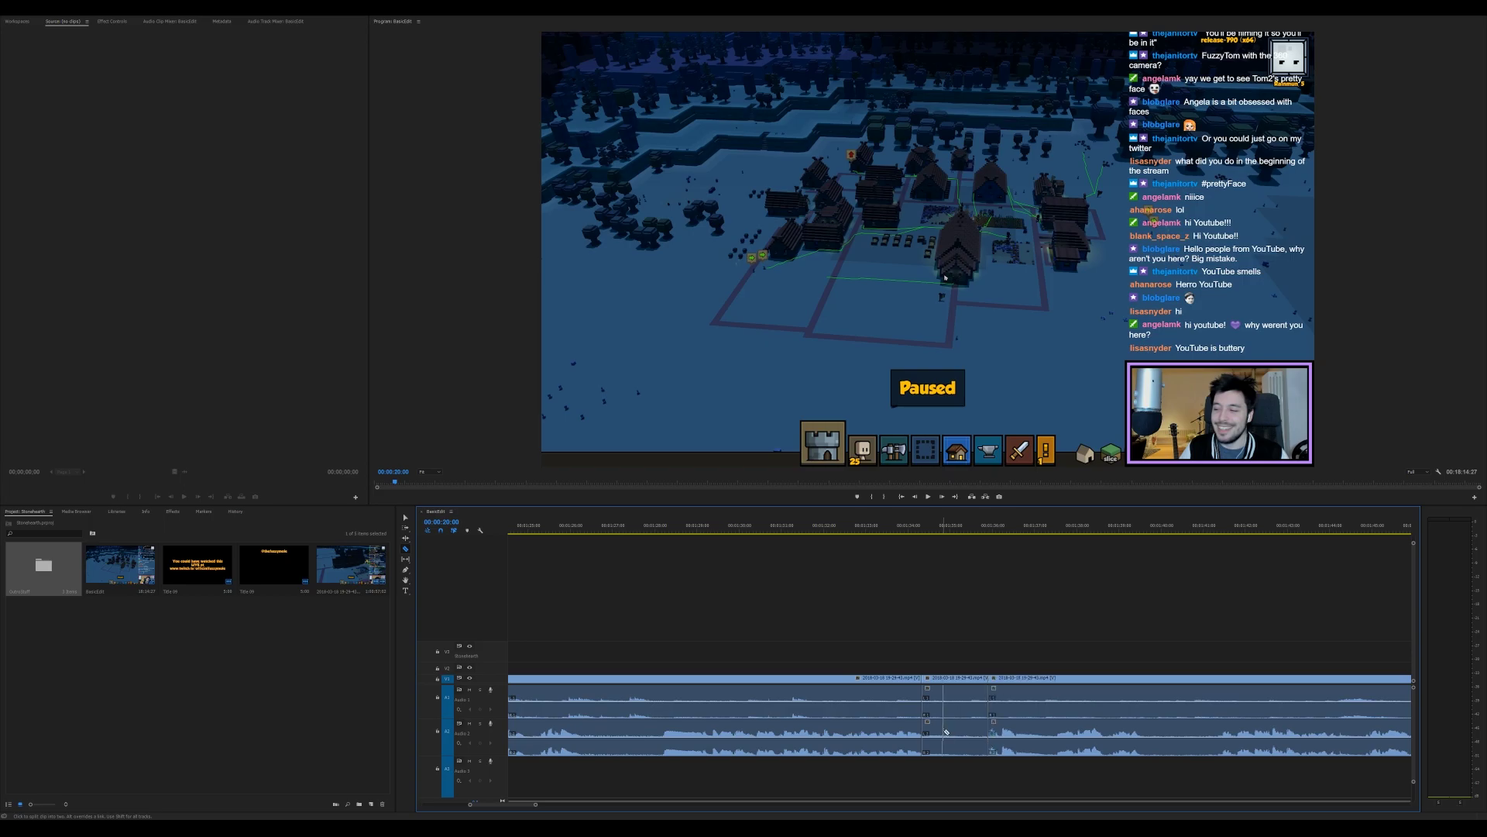
right_click(944, 740)
key(Down)
key(shift+Delete)
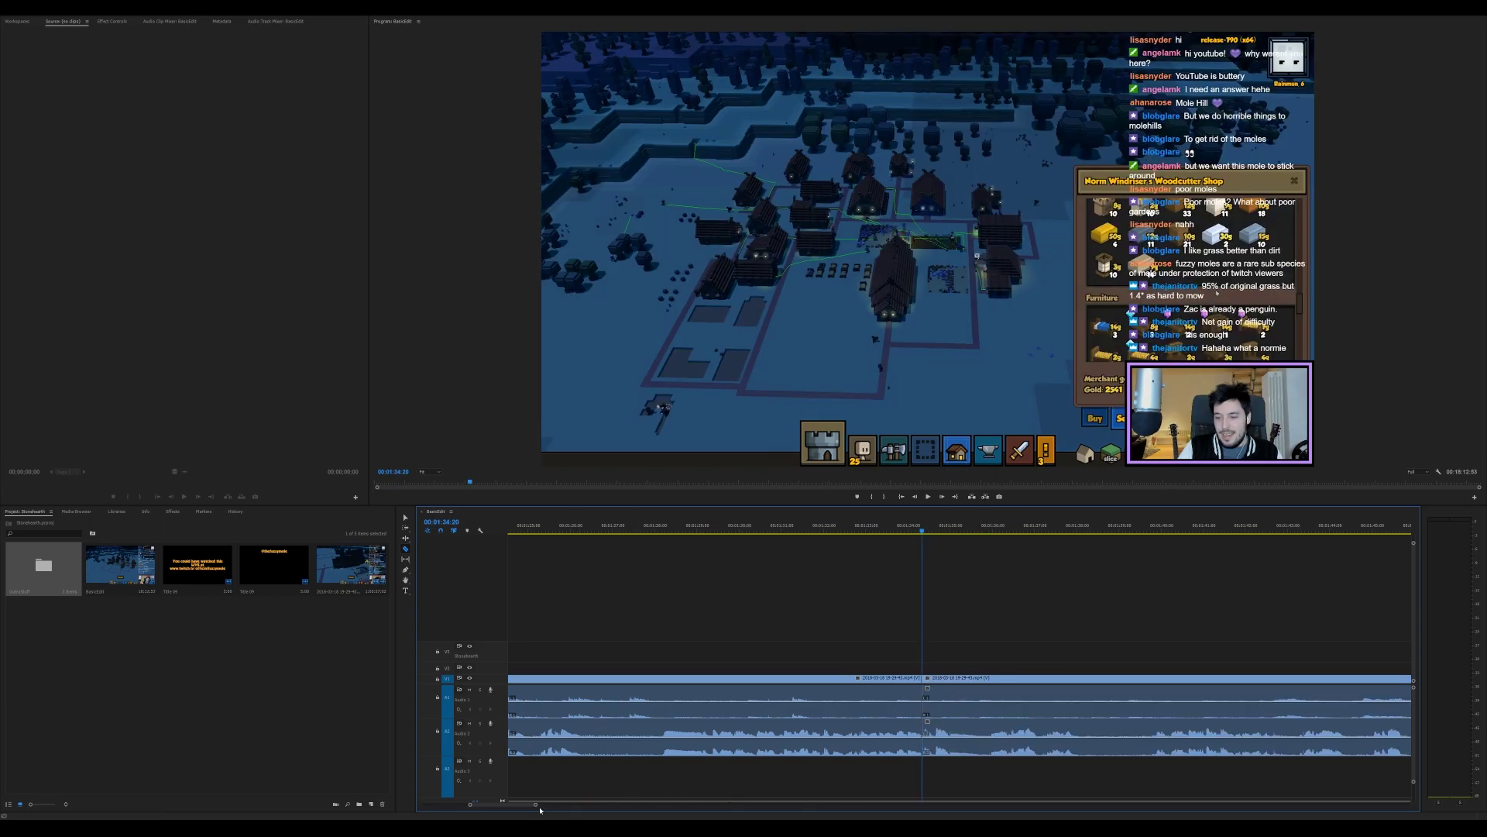
Move the playhead to the start of the blurred end screen near the sequence's end, at about 17:52.
drag(535, 806, 1279, 806)
drag(1189, 526, 1219, 532)
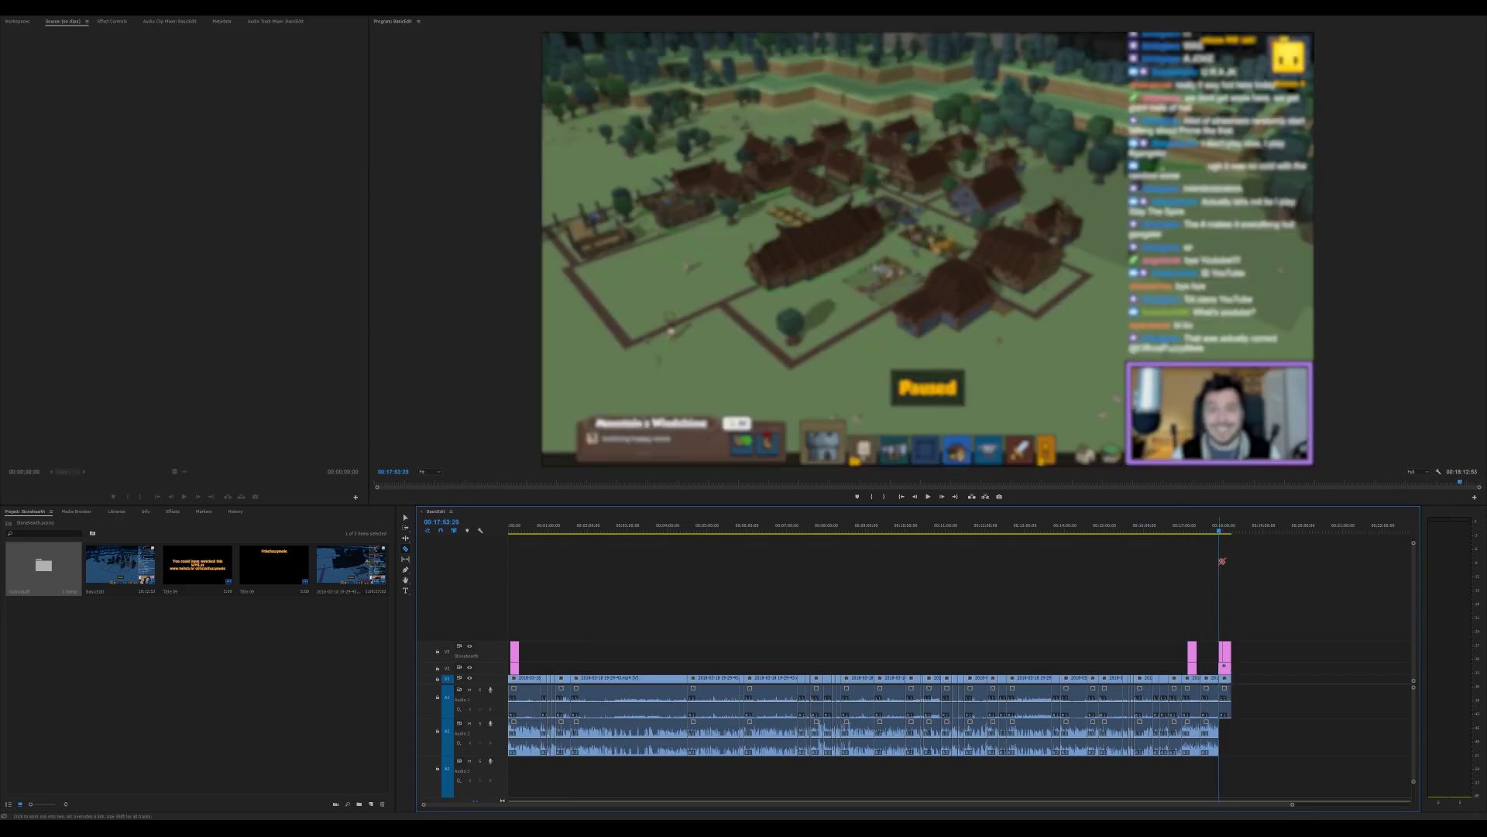
Examine the Gaussian Blur keyframes on the end-screen adjustment layer and scrub through the blur transition from its start.
drag(1292, 806, 903, 813)
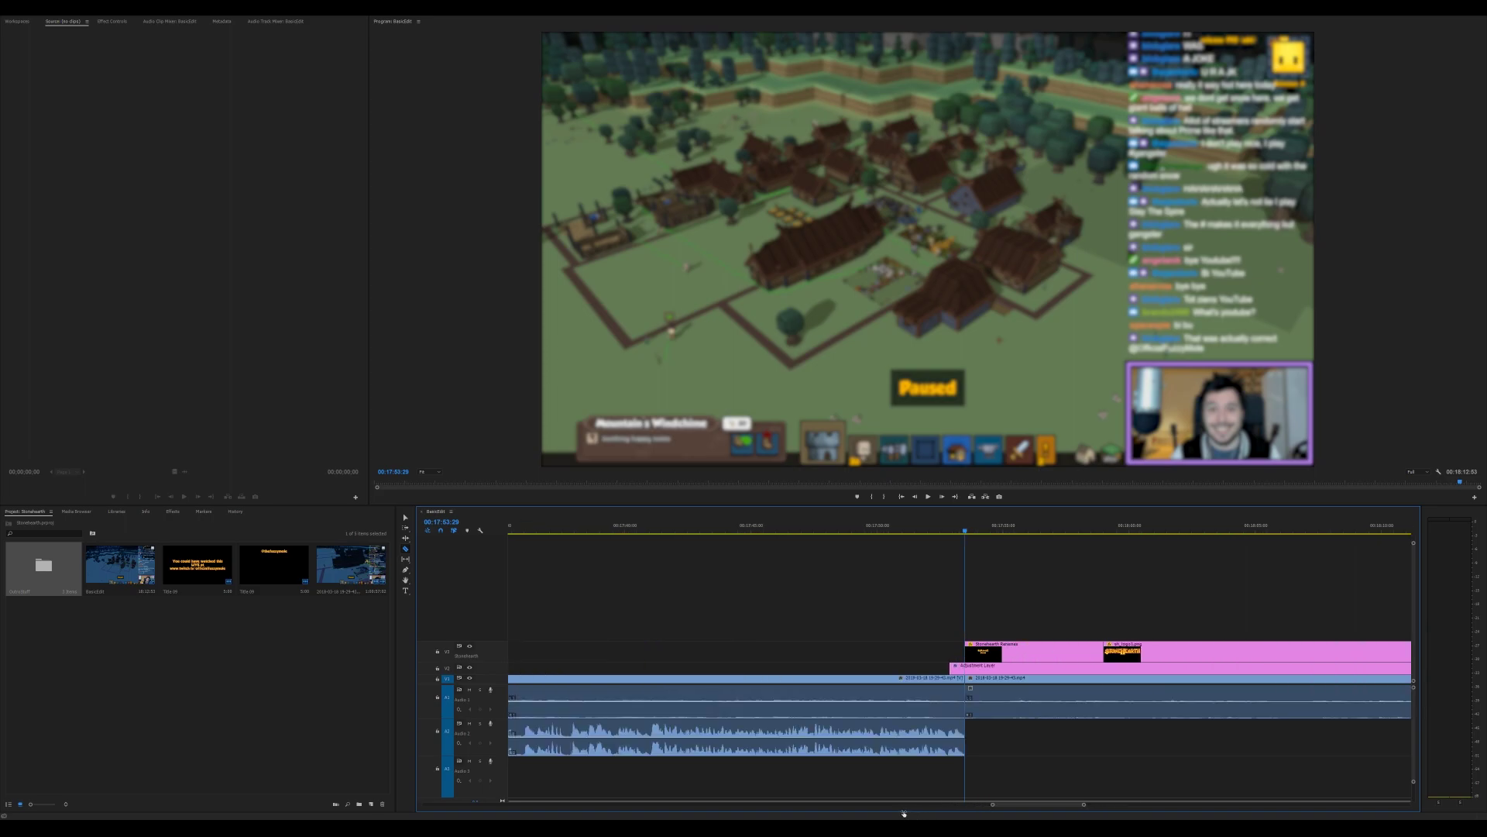
click(1011, 672)
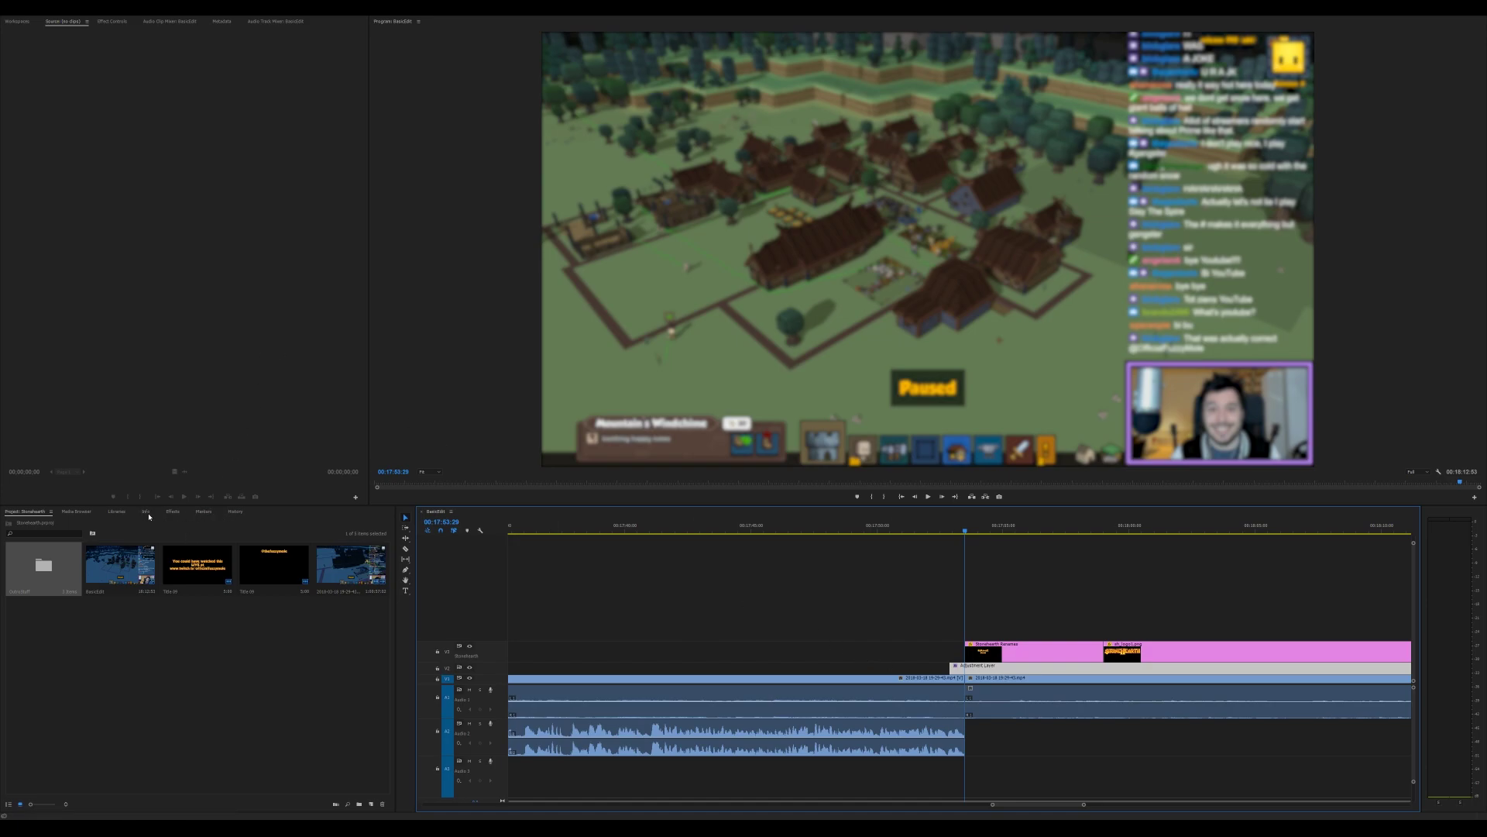
click(172, 511)
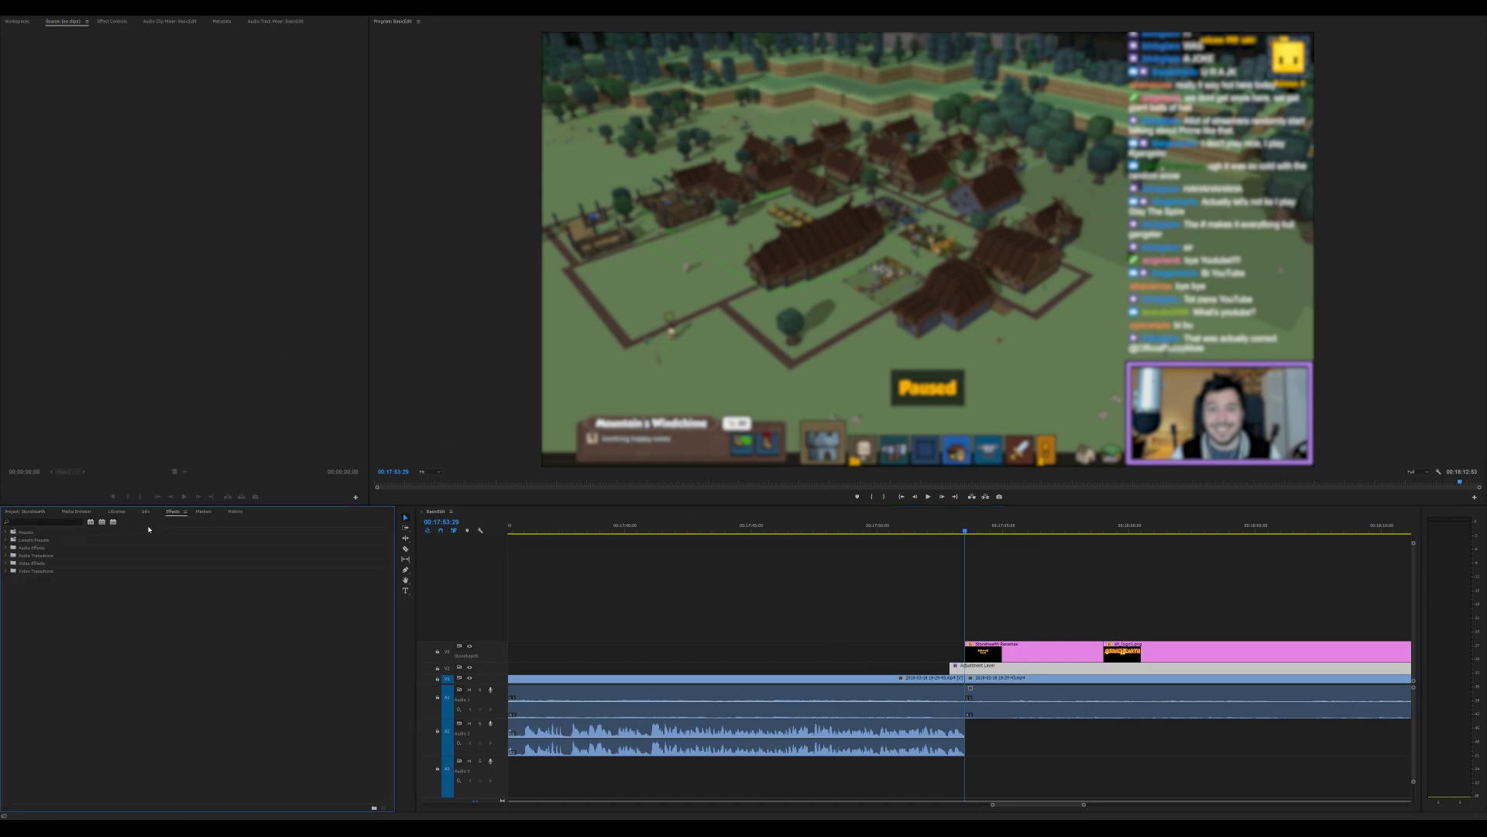
click(25, 512)
click(113, 22)
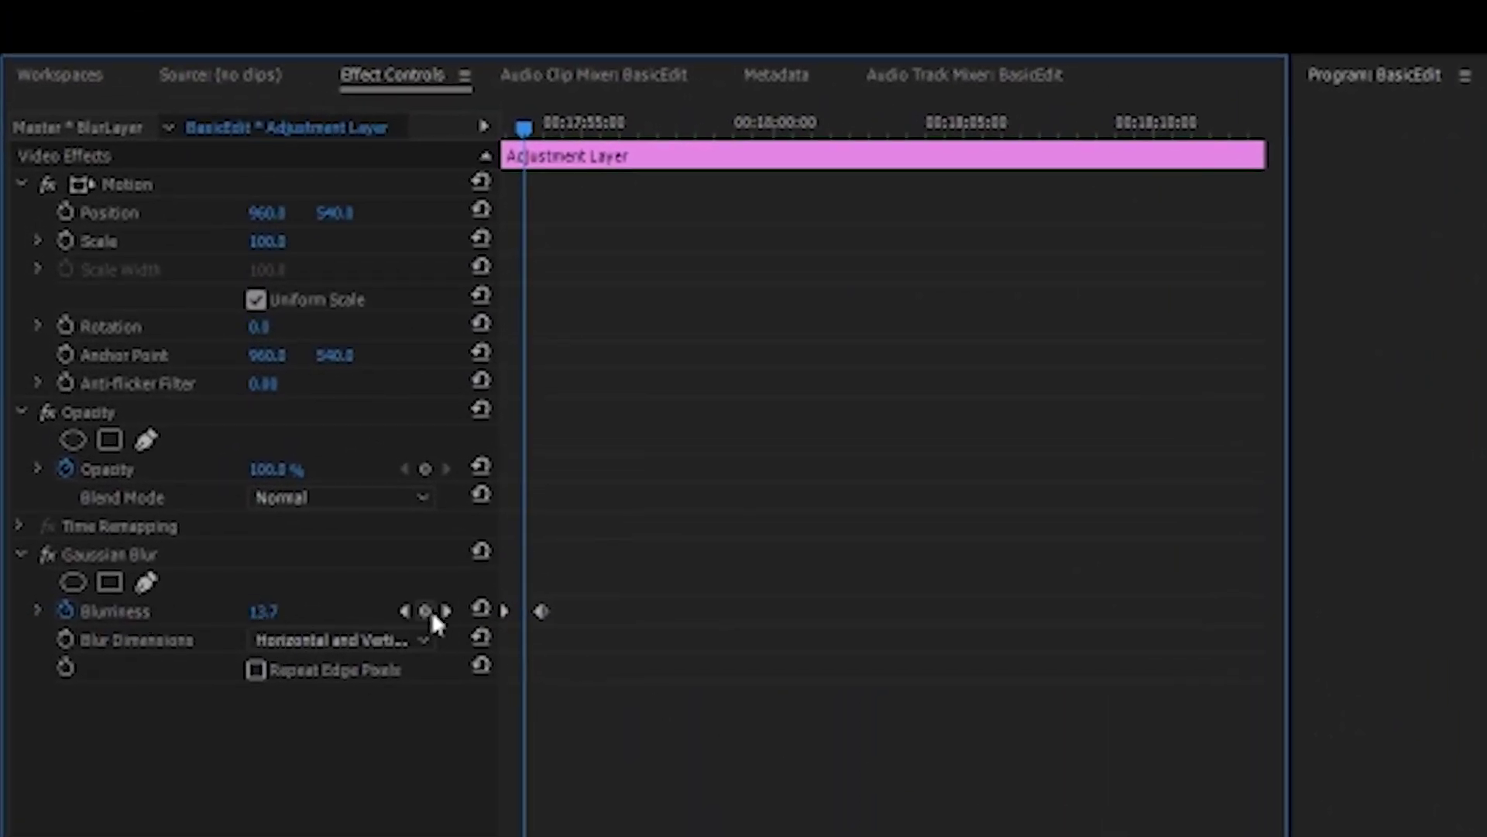
click(446, 613)
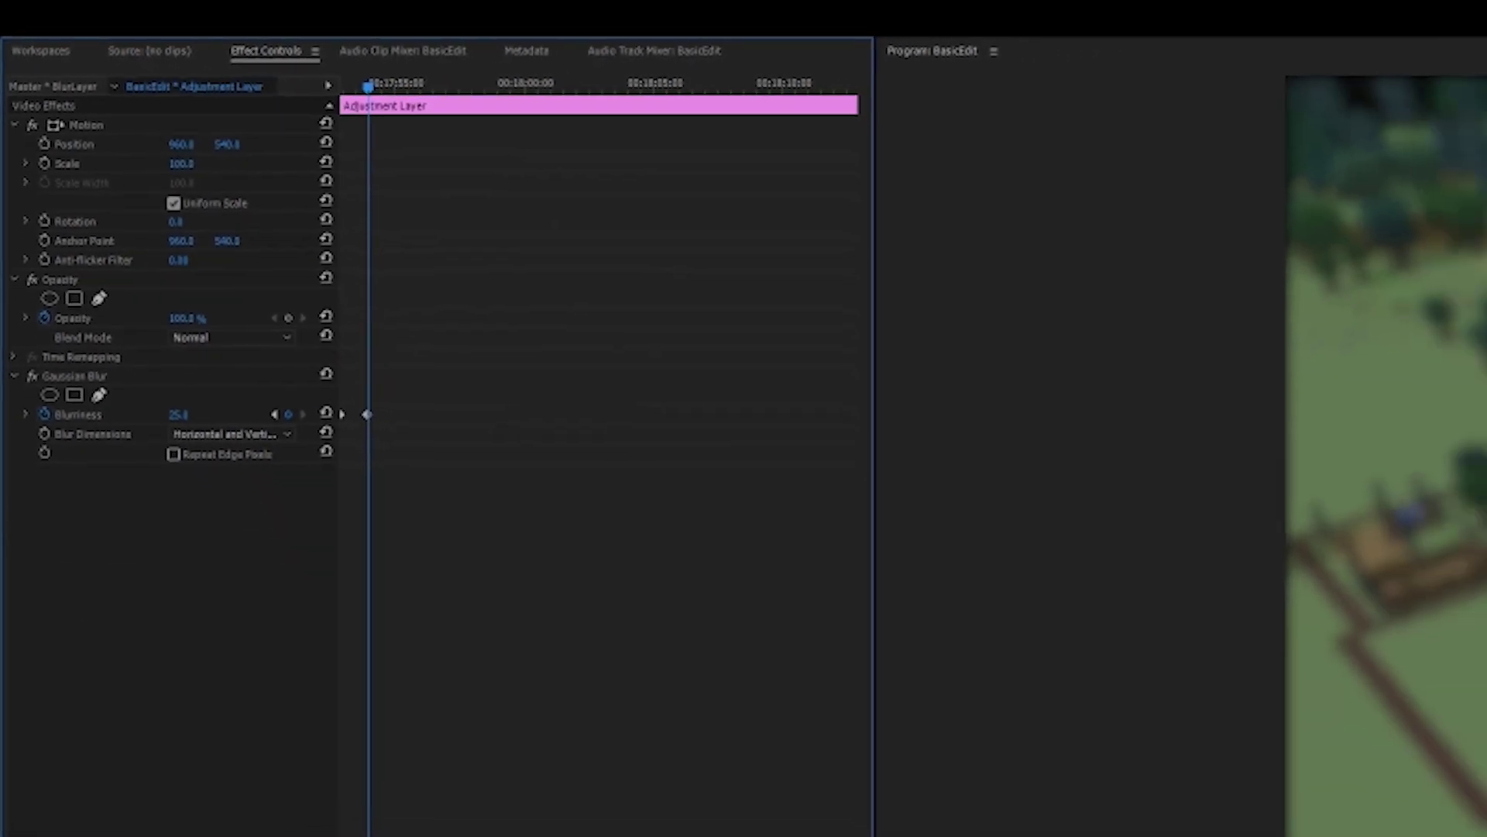
click(952, 530)
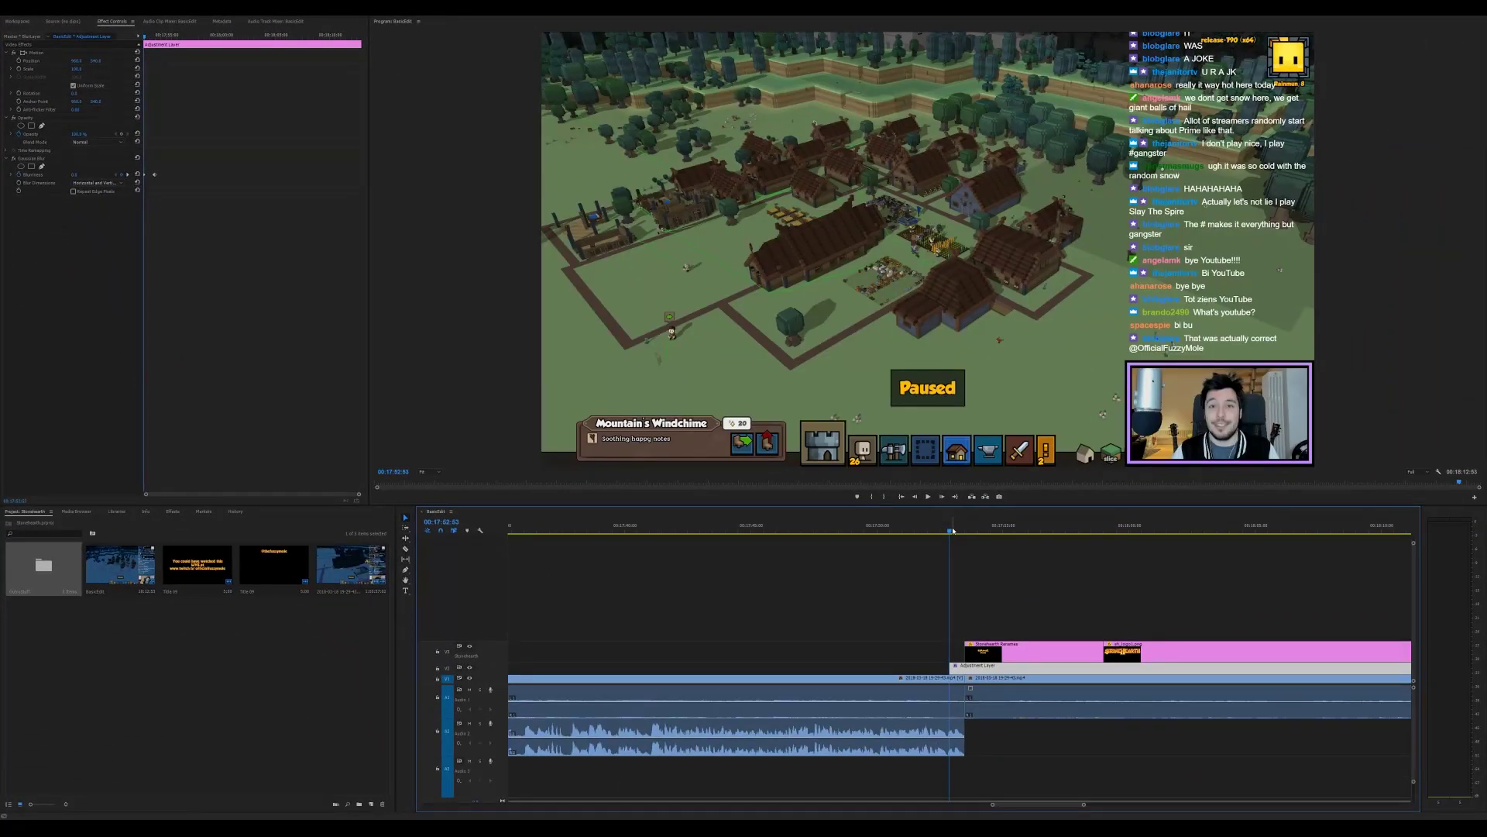
drag(952, 530, 979, 533)
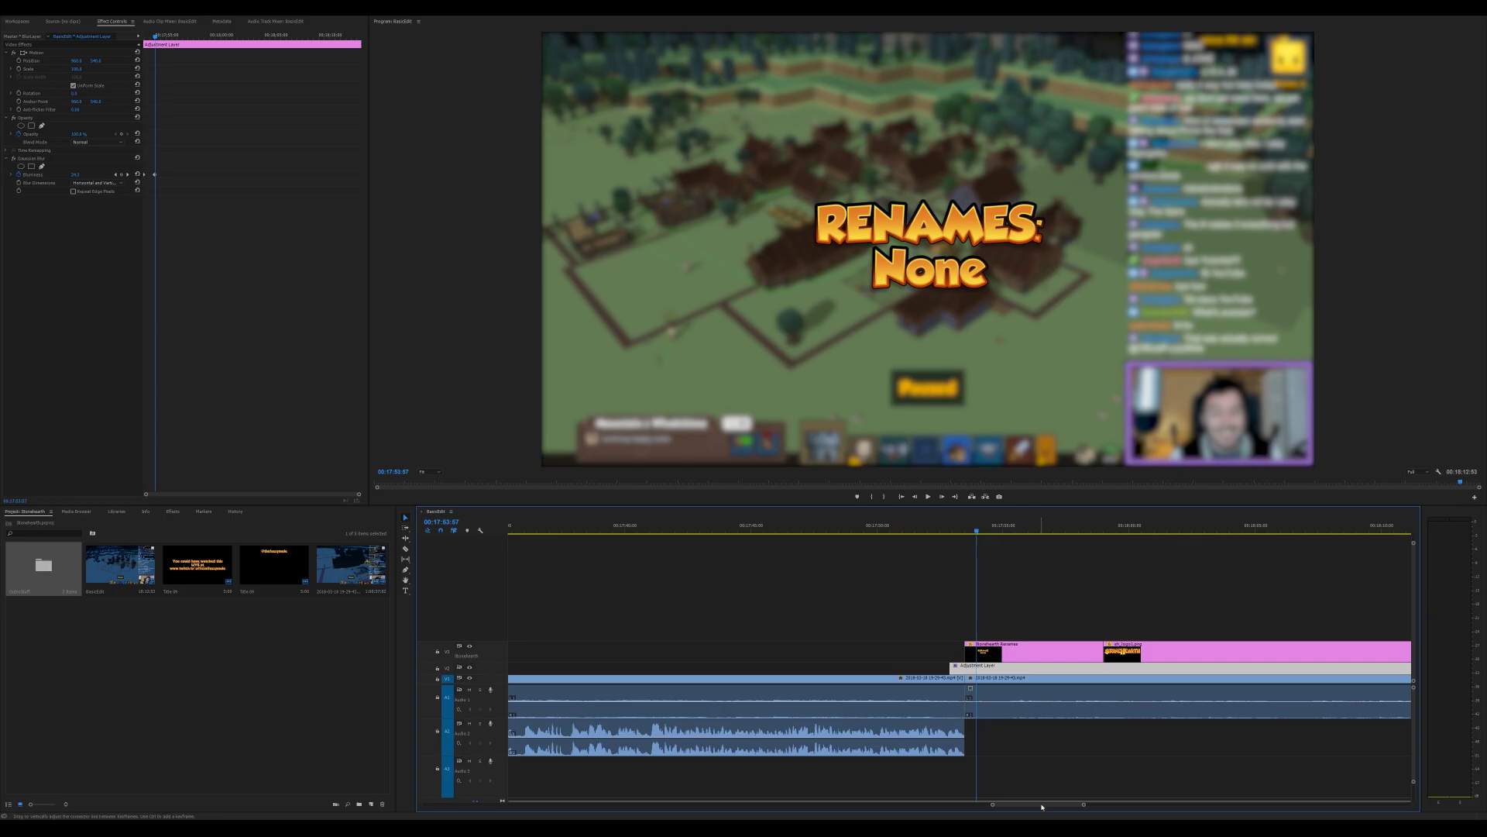
Inspect the position keyframes of the renames title and preview the end screen up to the end of the sequence.
scroll(1021, 793, down, 5)
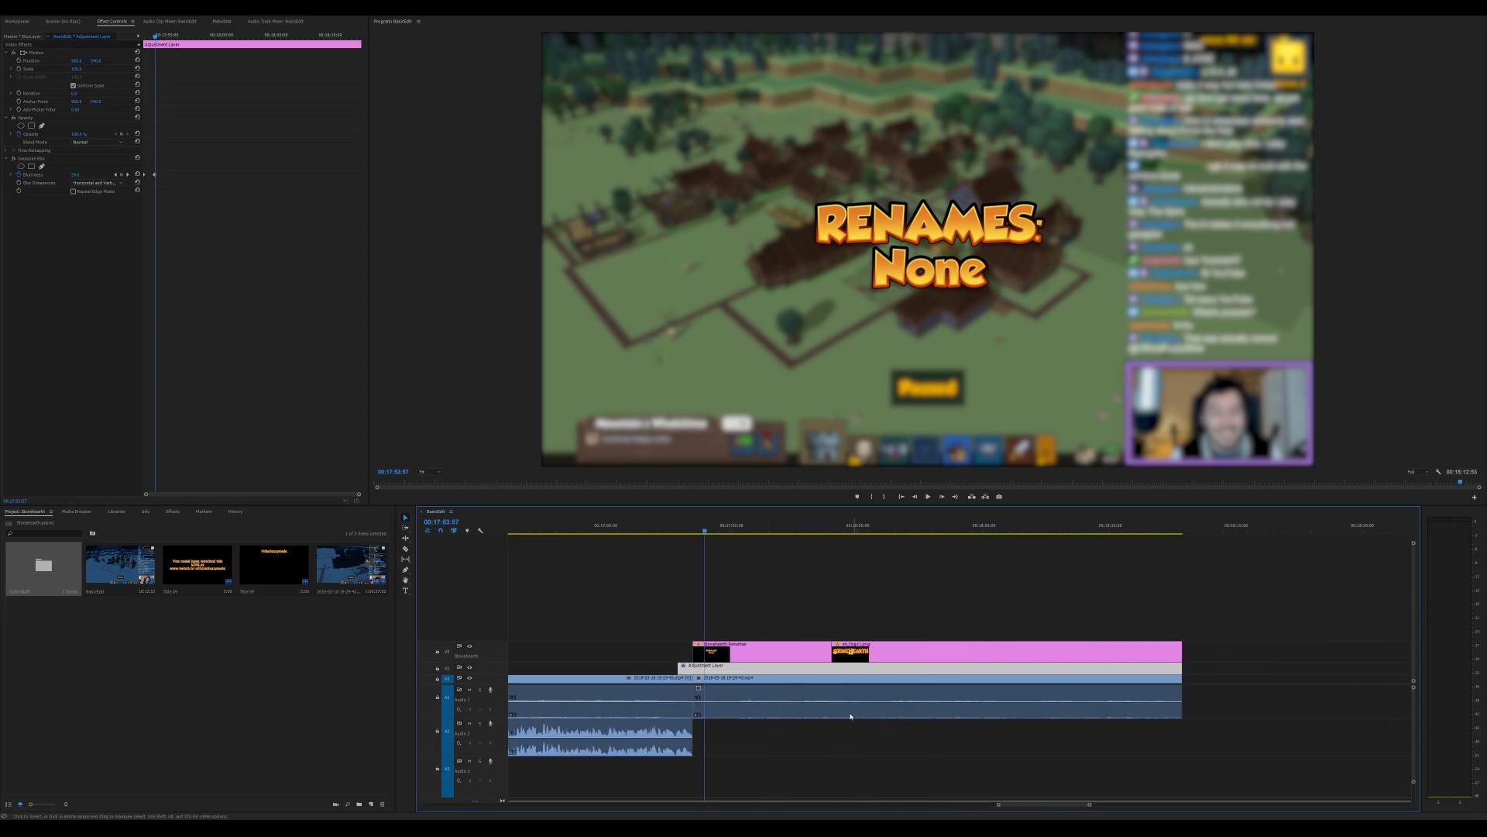
click(733, 658)
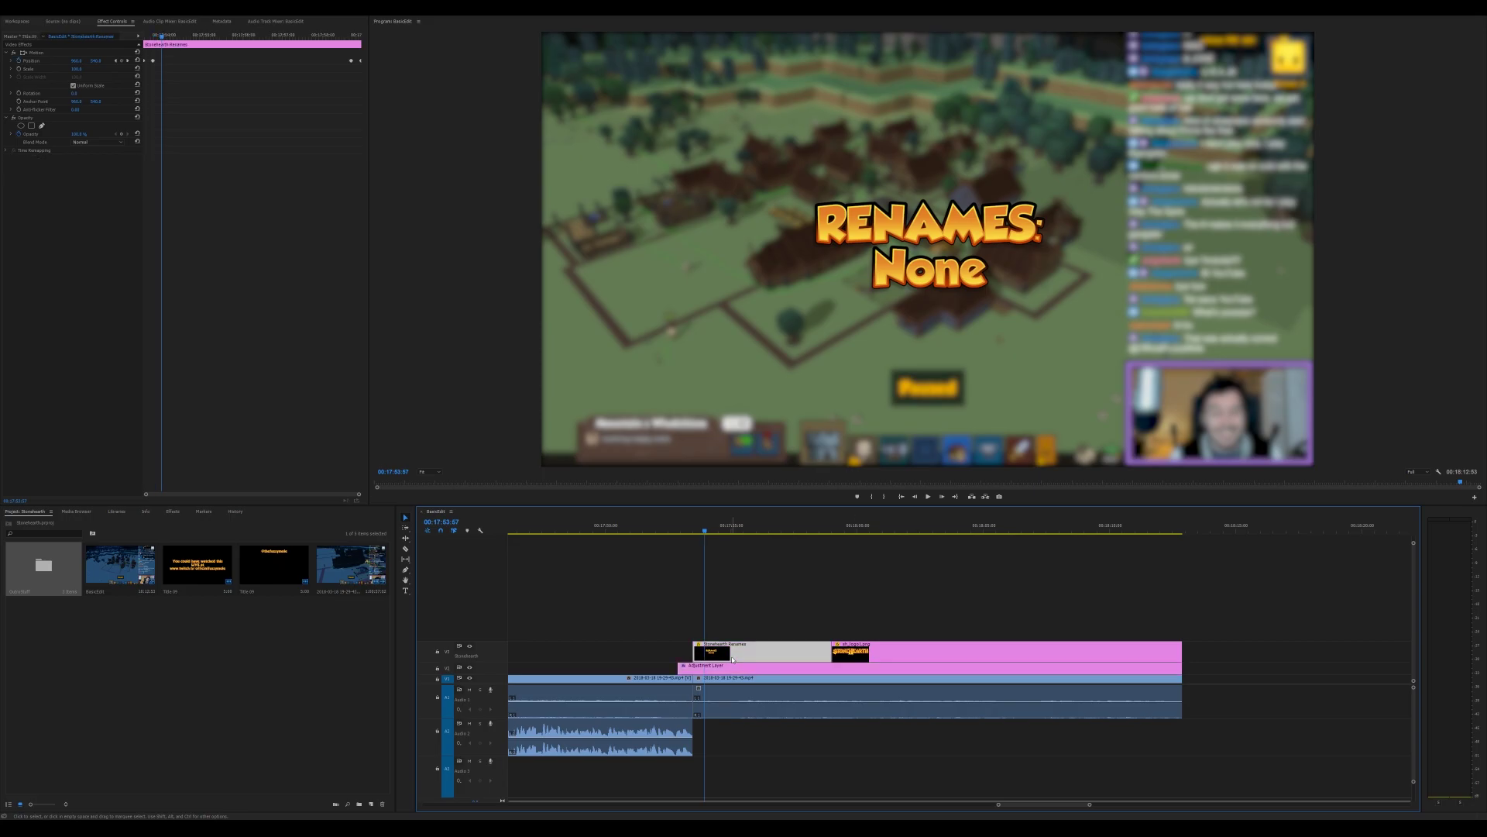
click(696, 534)
drag(700, 534, 855, 528)
key(space)
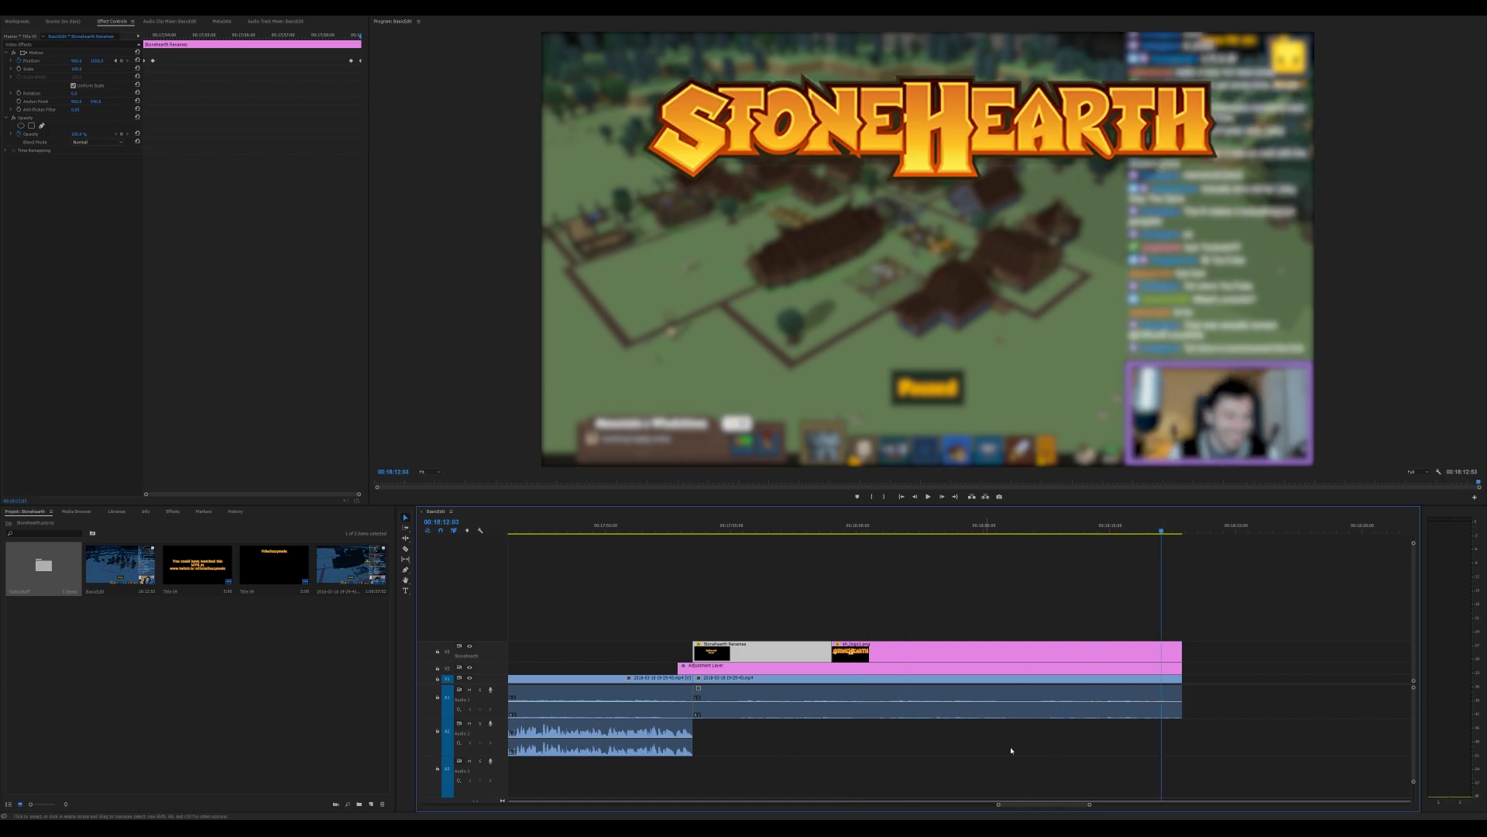
click(1182, 530)
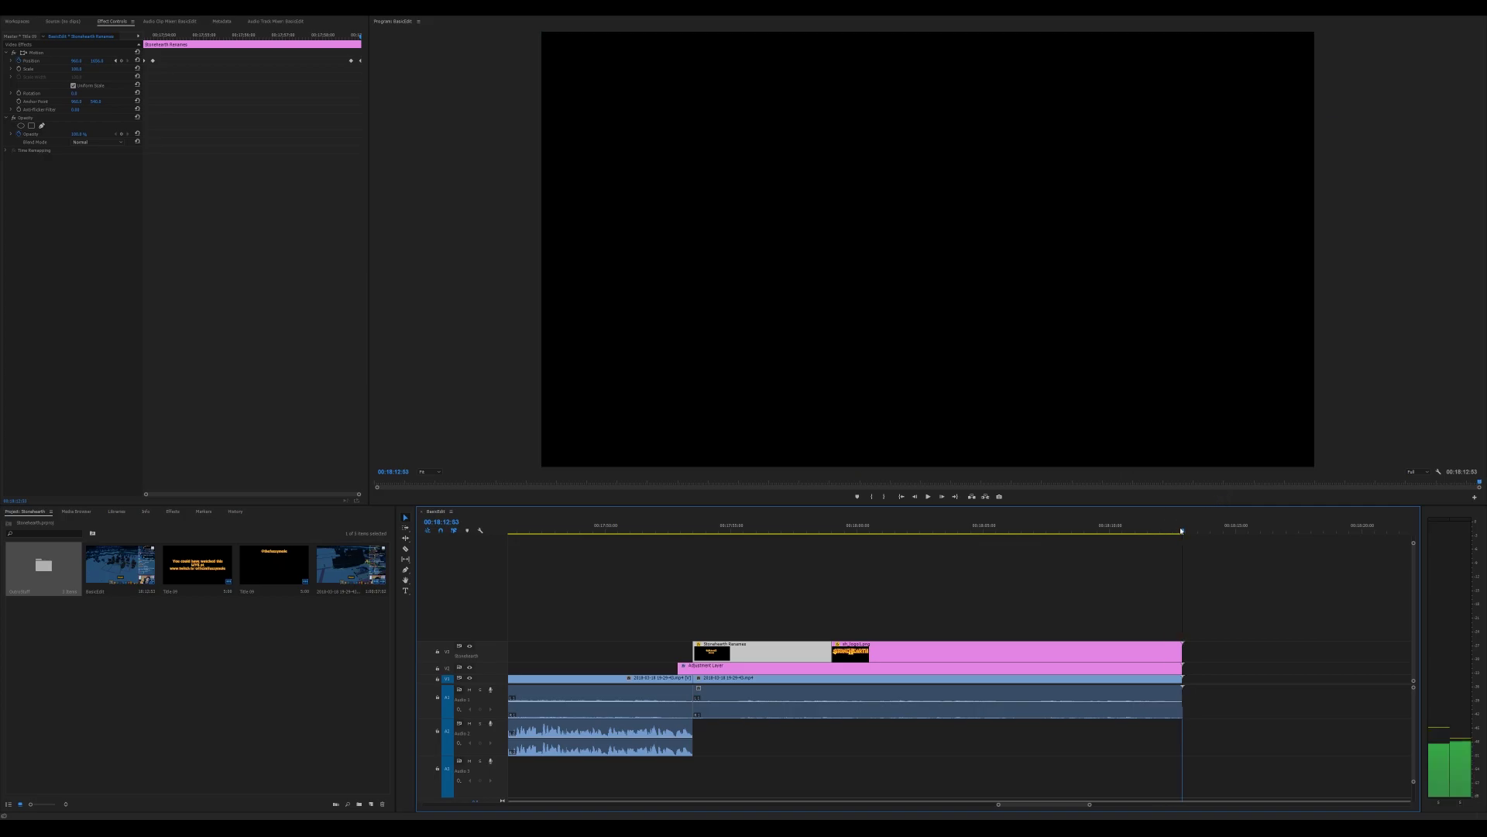
click(1121, 530)
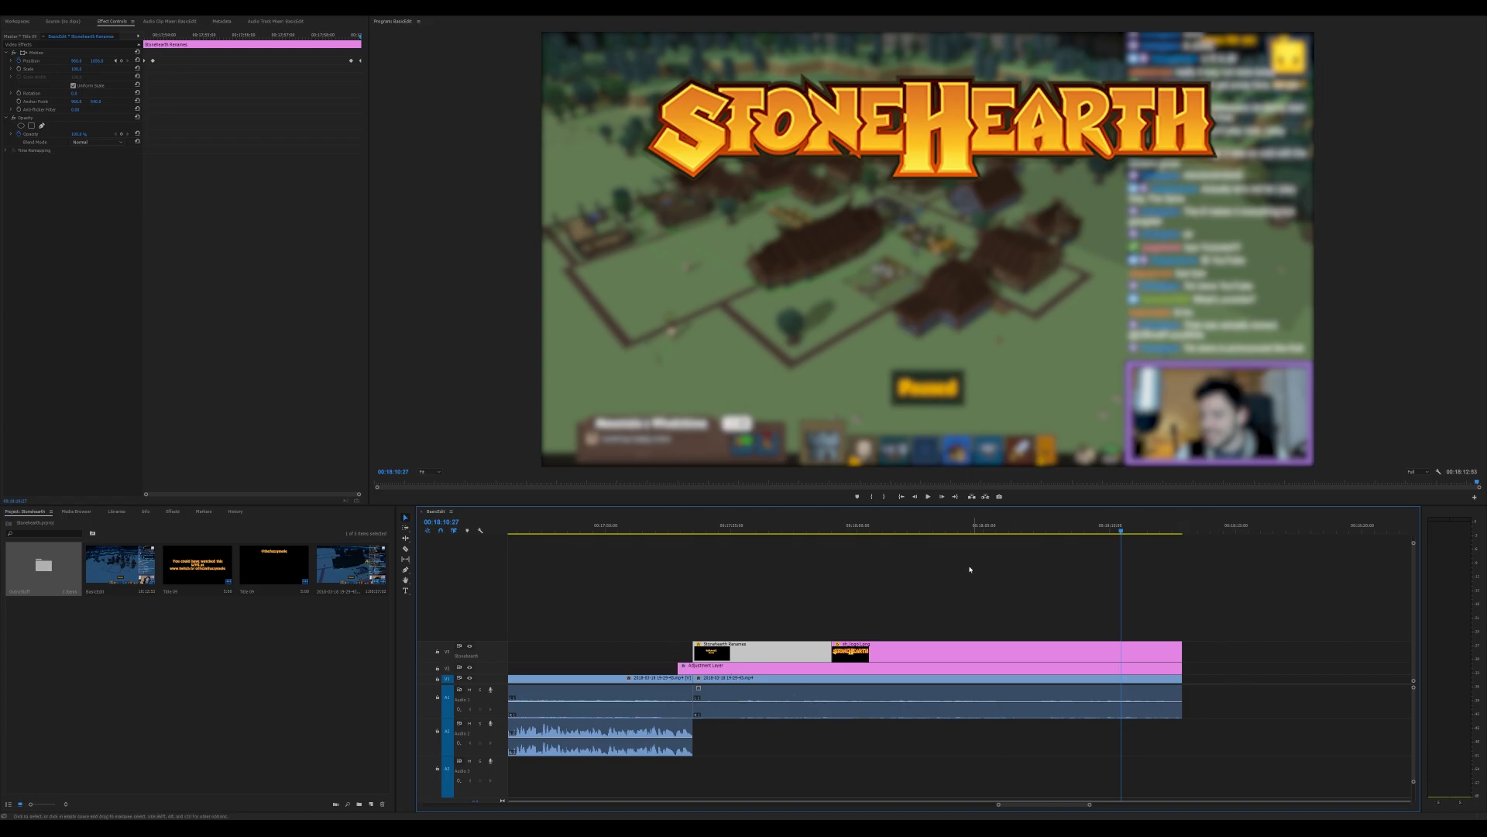
Show the whole sequence, move the playhead to about 0:17 and select the title clip at the sequence's start.
drag(998, 806, 446, 811)
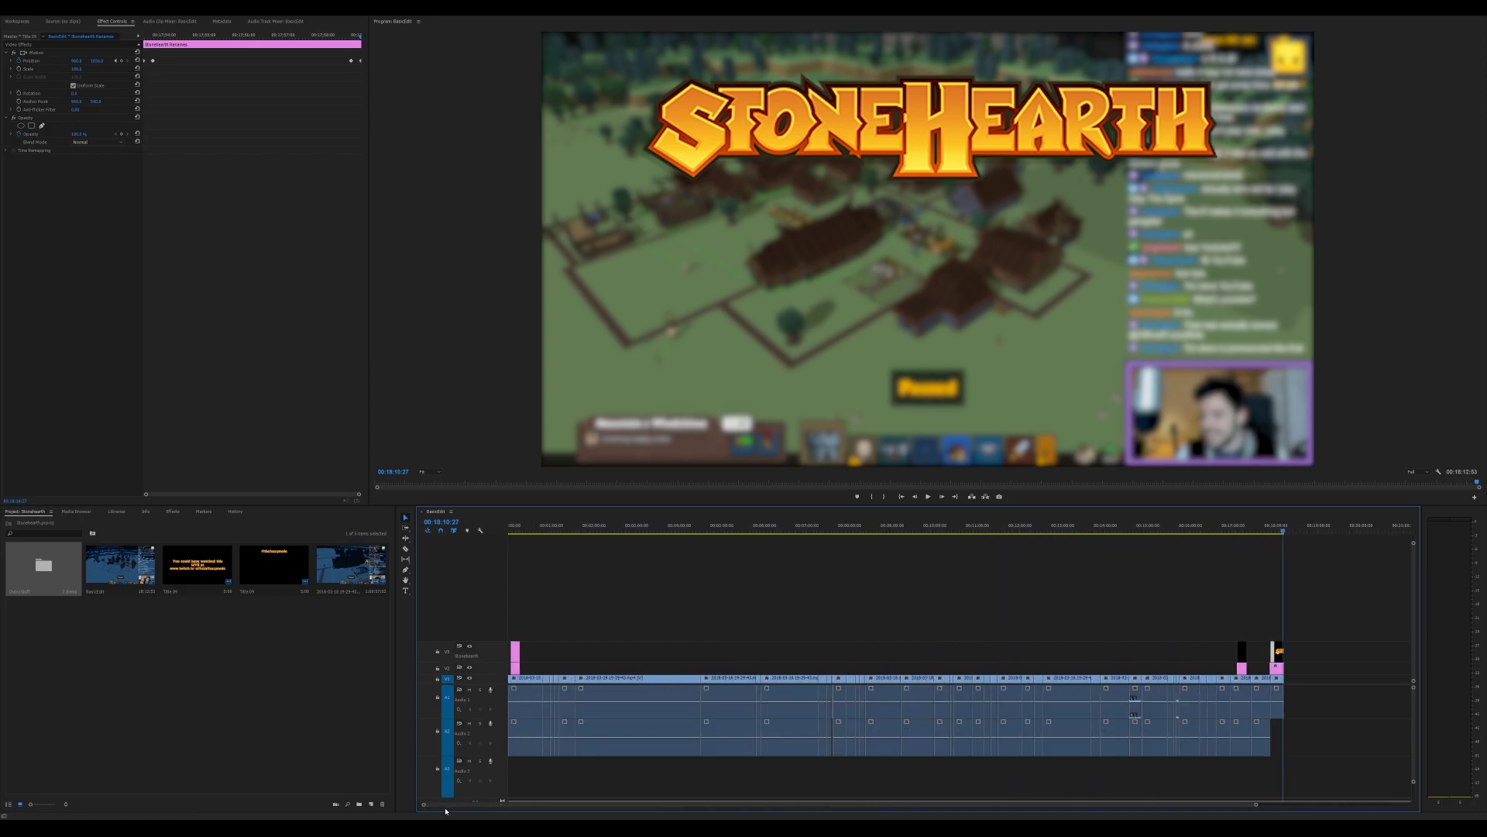
click(520, 527)
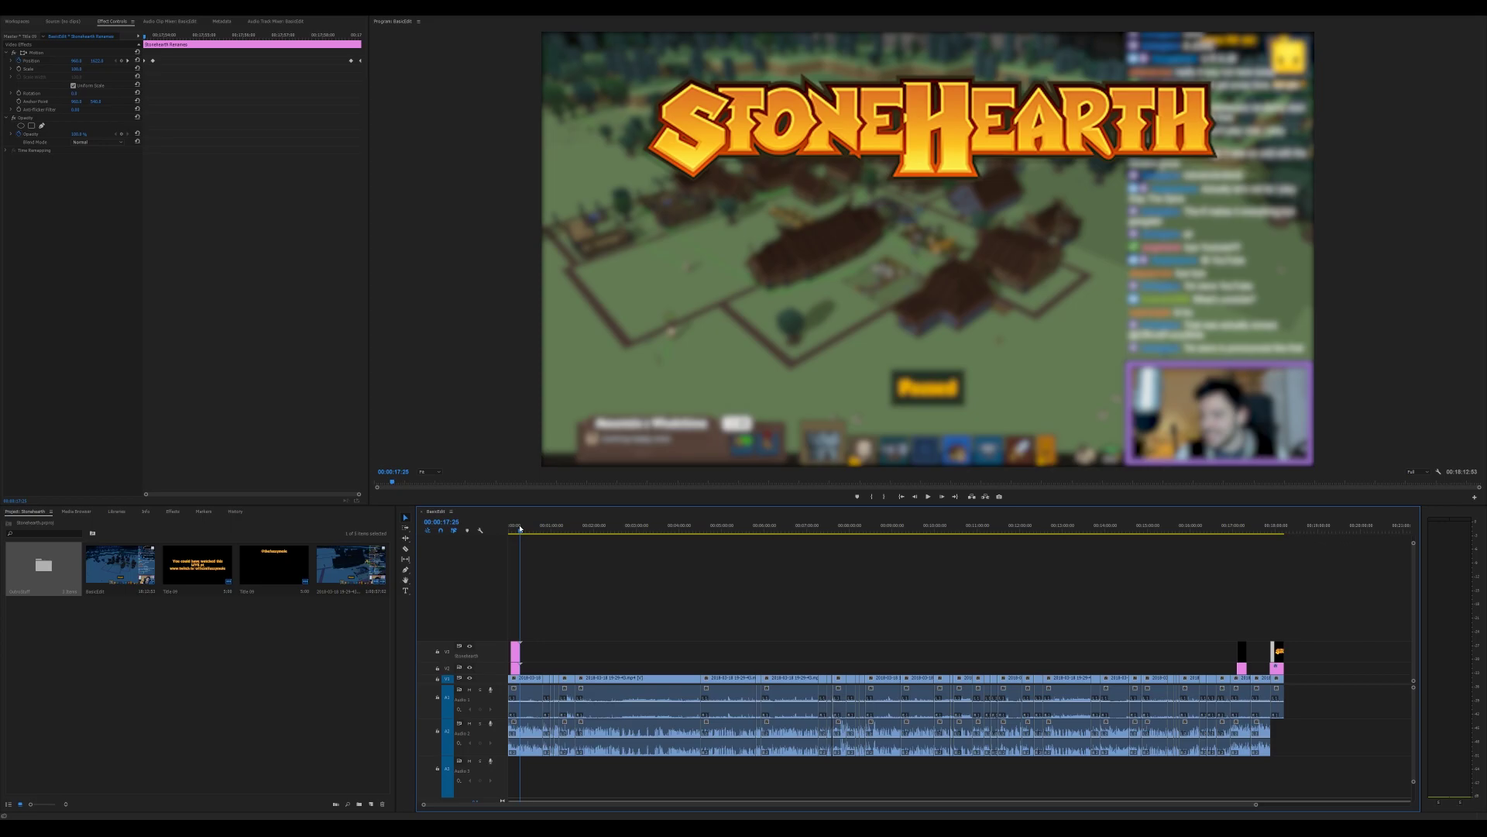
click(517, 658)
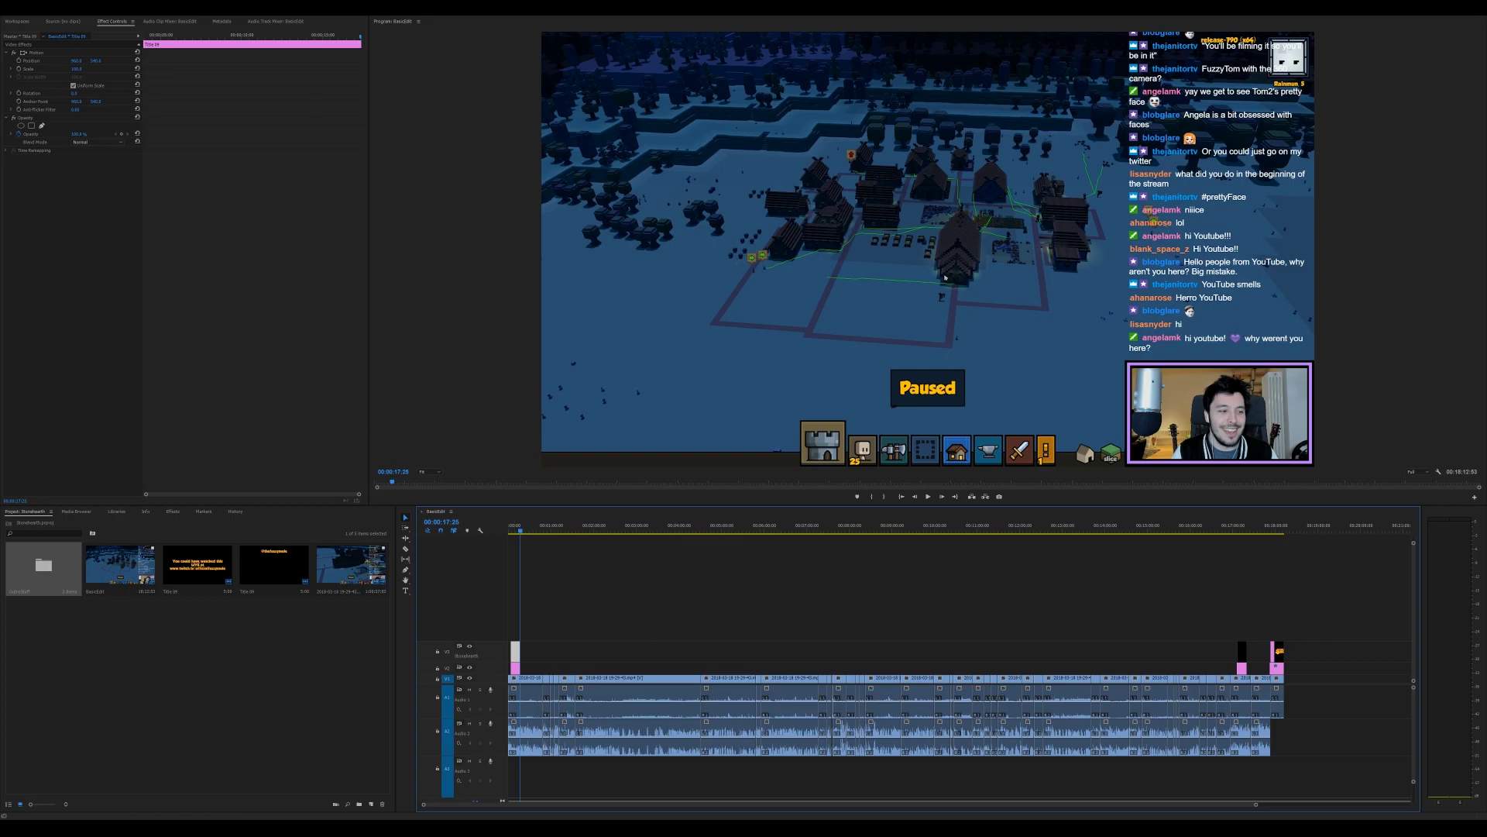
Show the Audio Track Mixer, examine the Notch Filter settings on the Audio 2 track and close them.
click(277, 22)
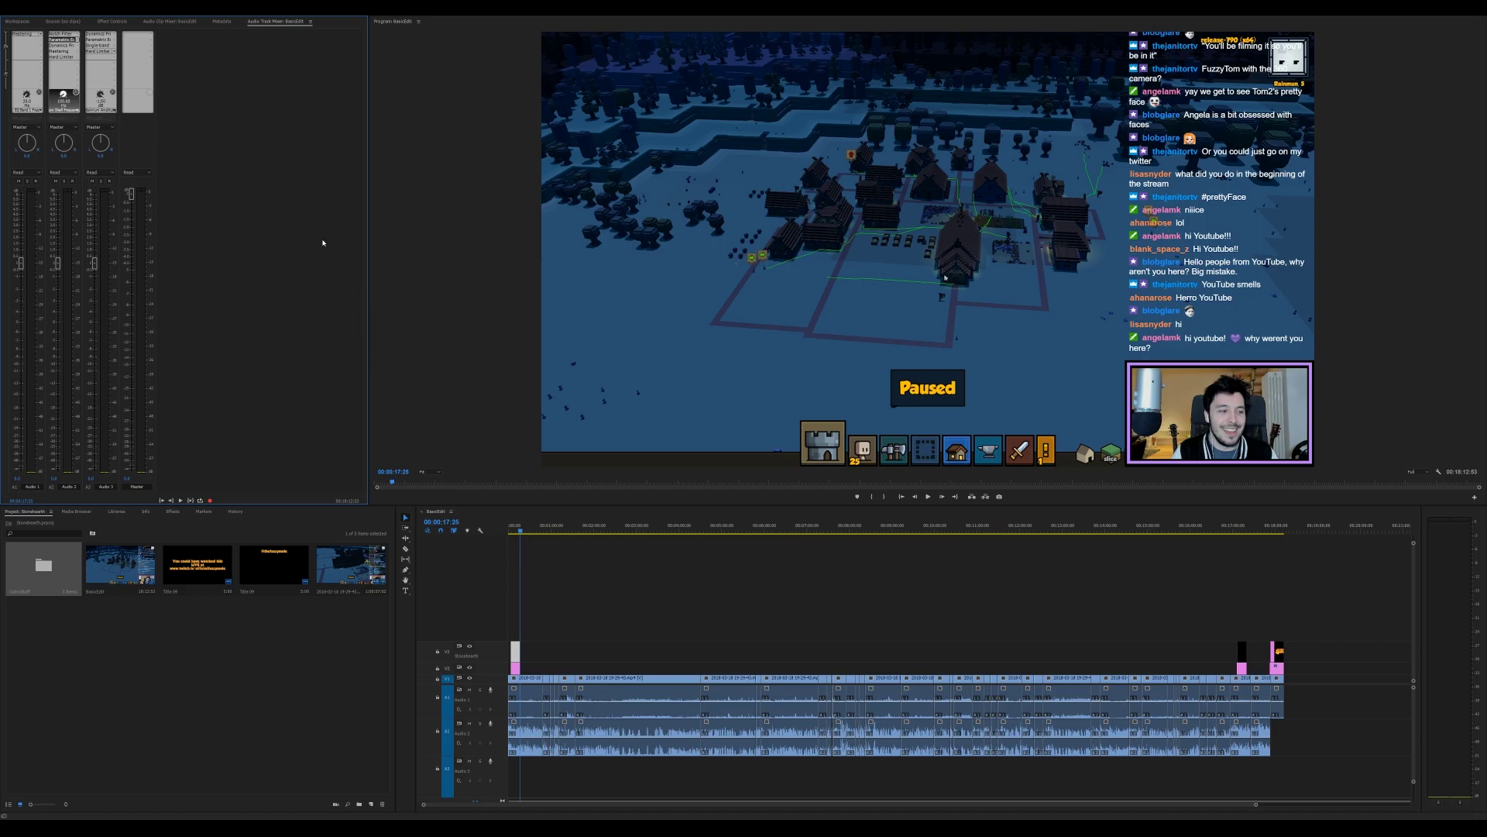
click(691, 701)
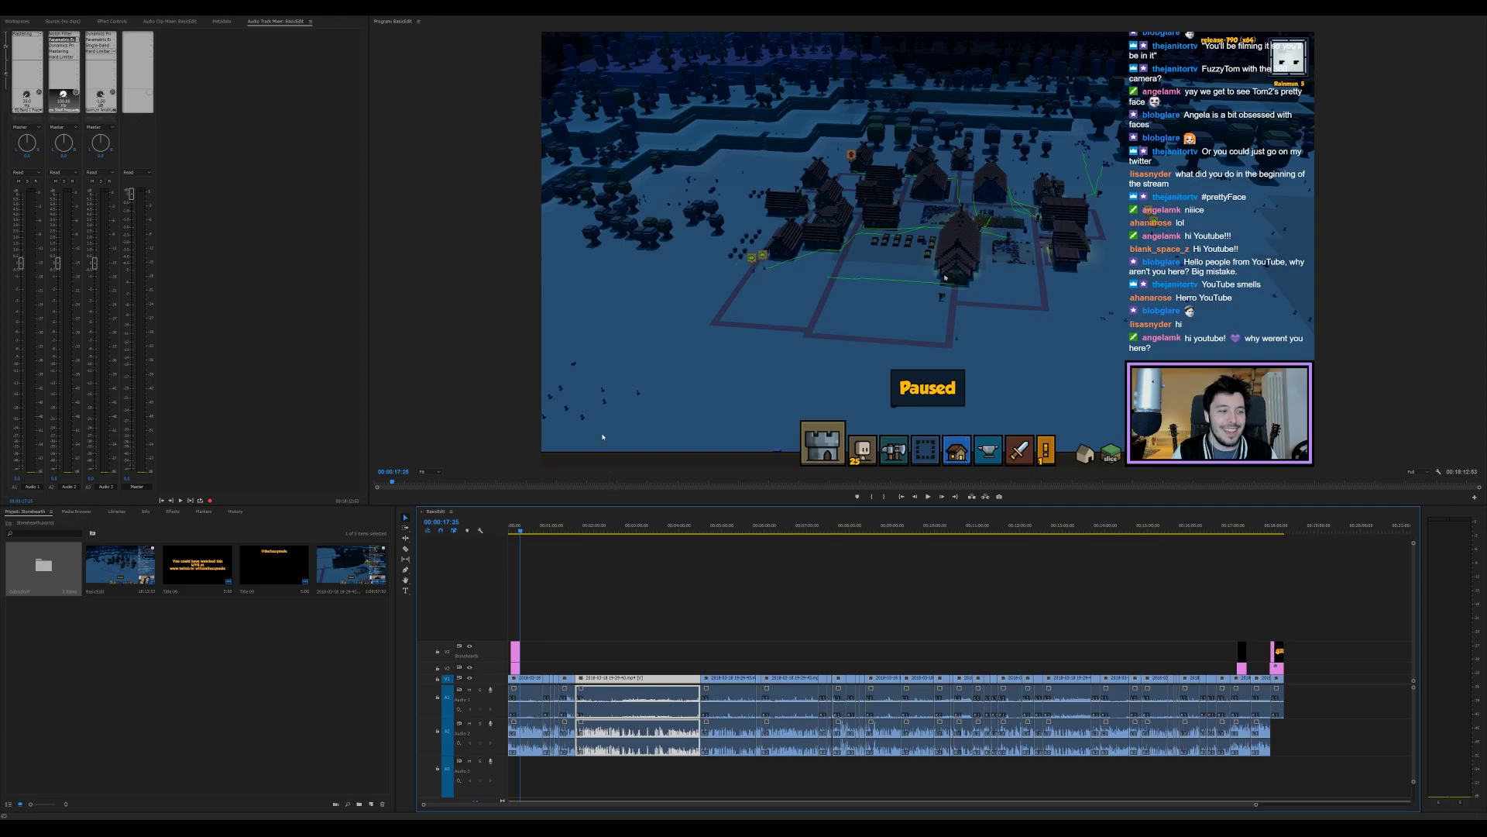
click(39, 36)
click(23, 35)
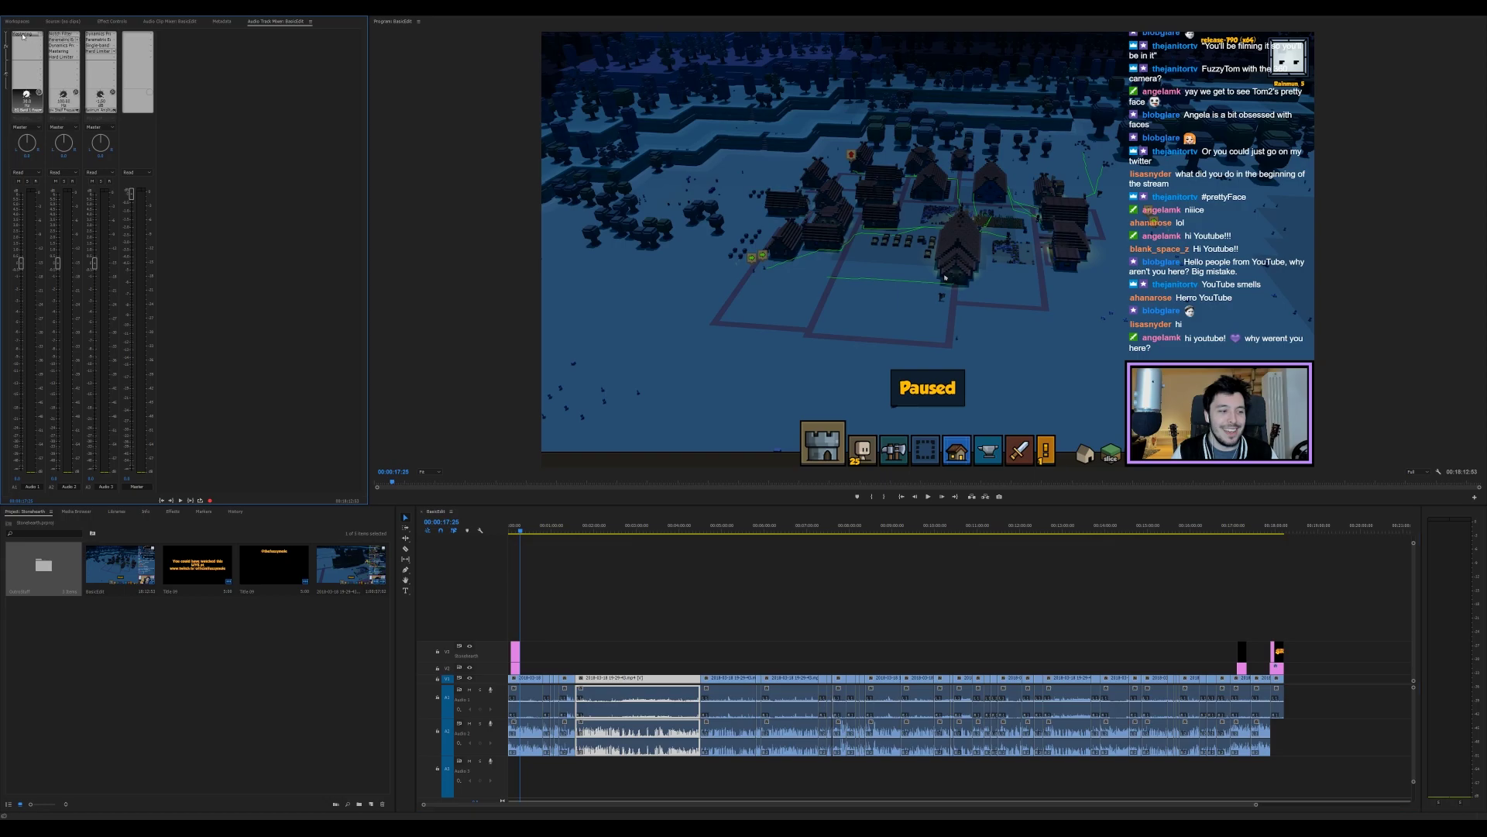
click(40, 38)
drag(368, 105, 359, 105)
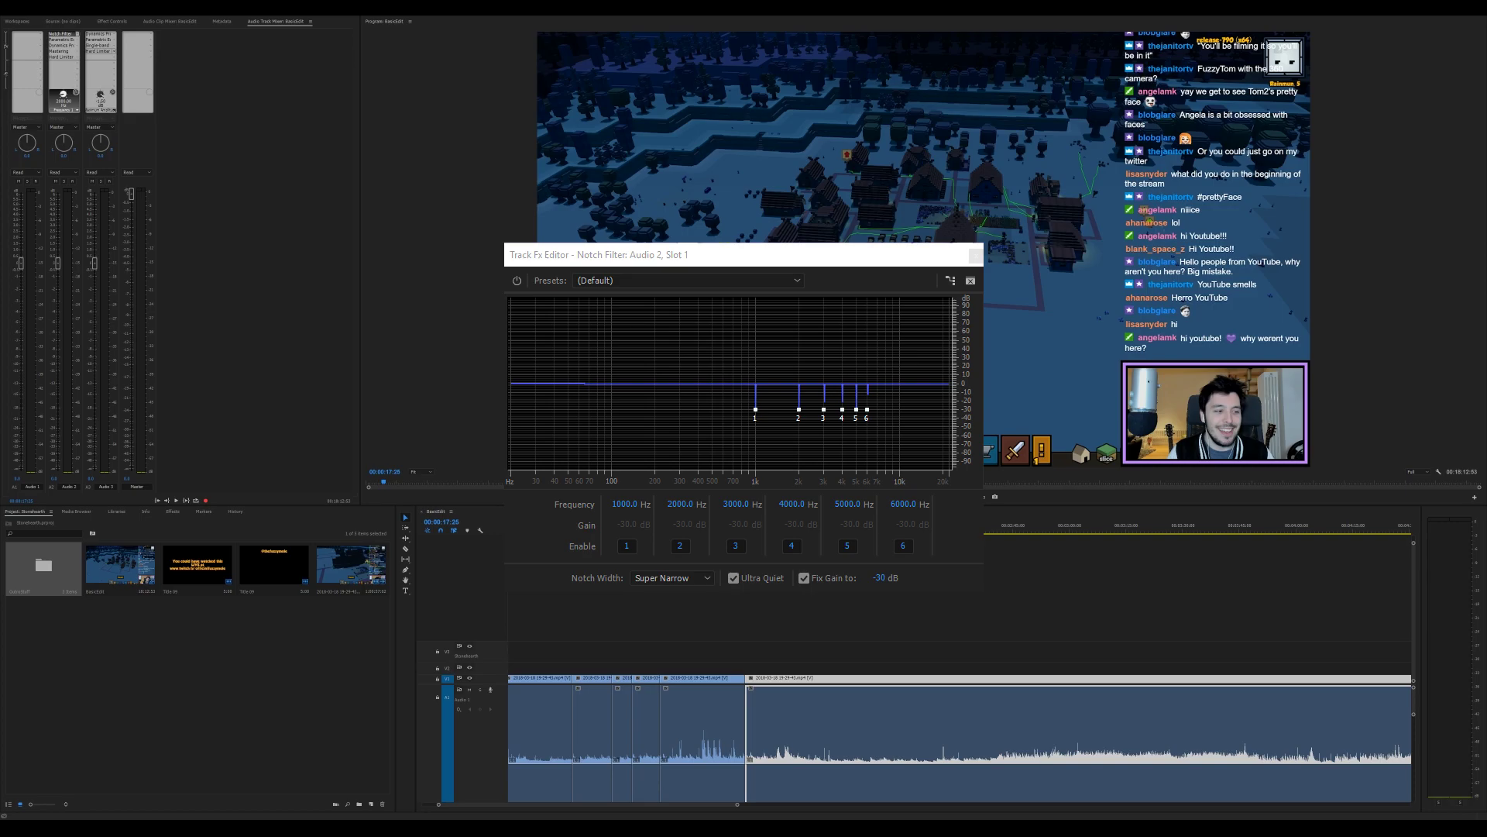
click(68, 45)
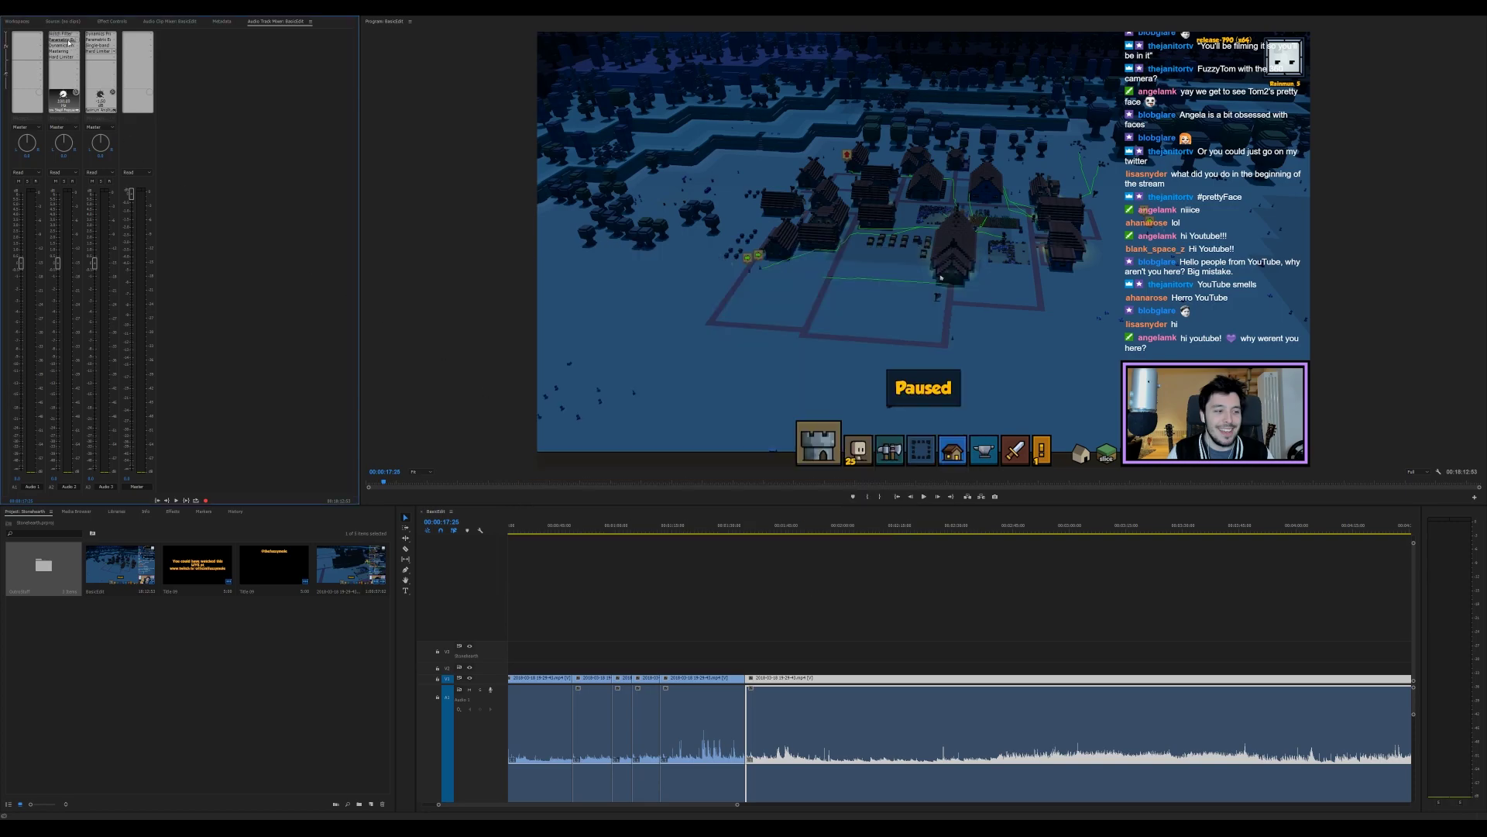
Examine the Parametric Equalizer and Dynamics Processing settings on the Audio 2 track.
double_click(69, 39)
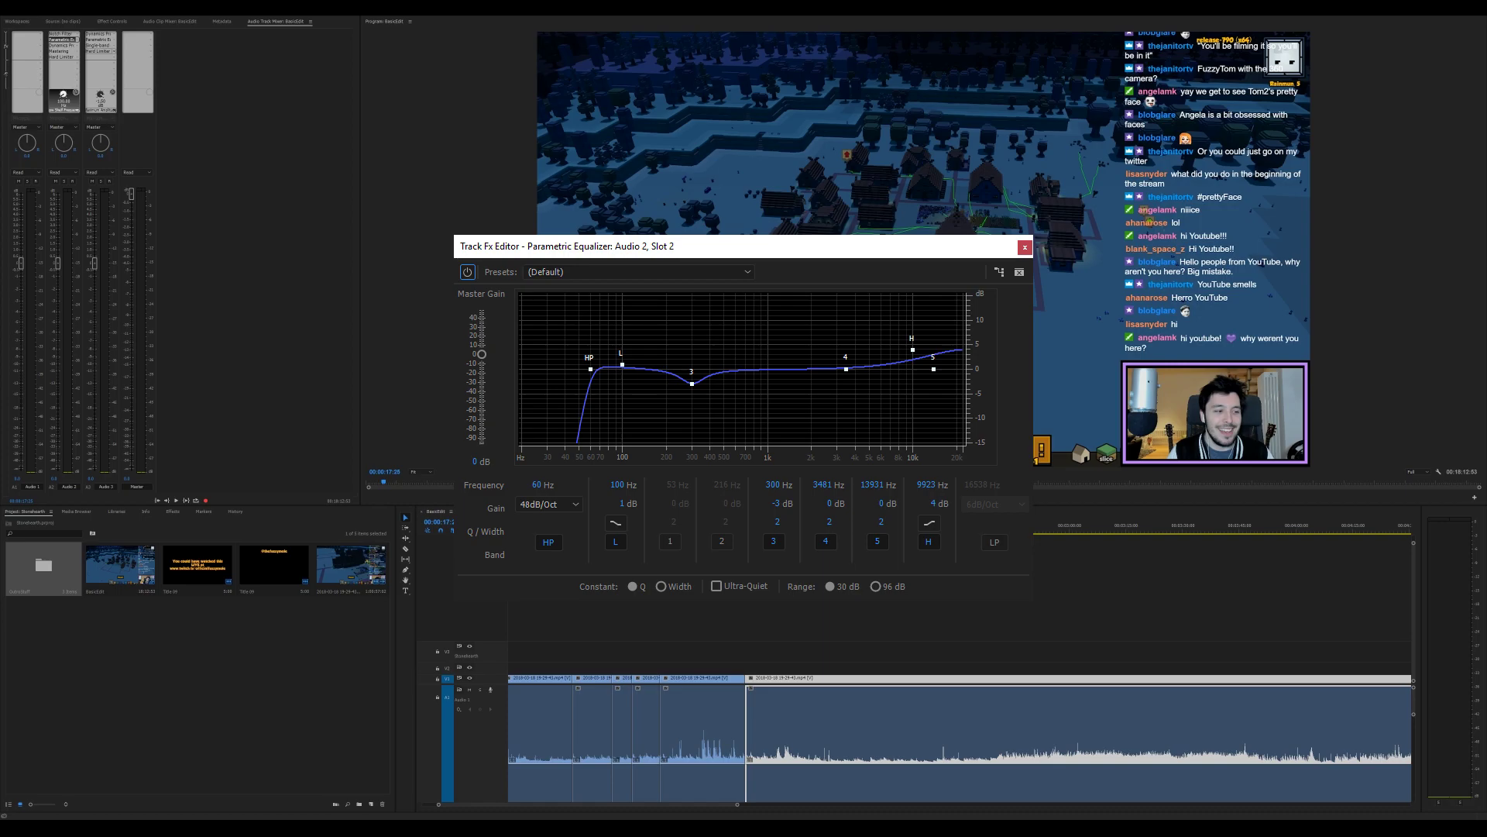
click(1025, 246)
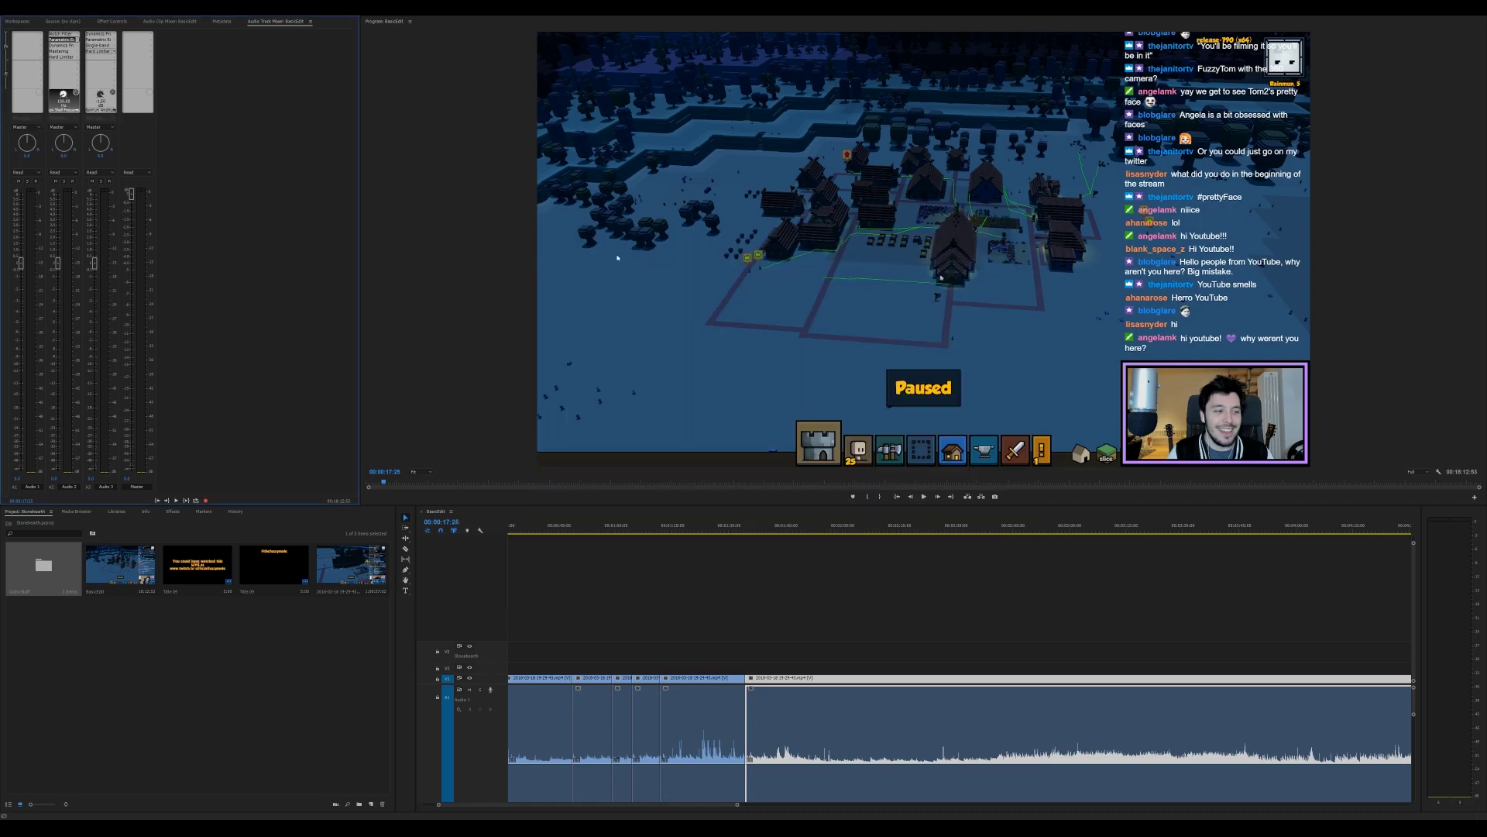
double_click(62, 45)
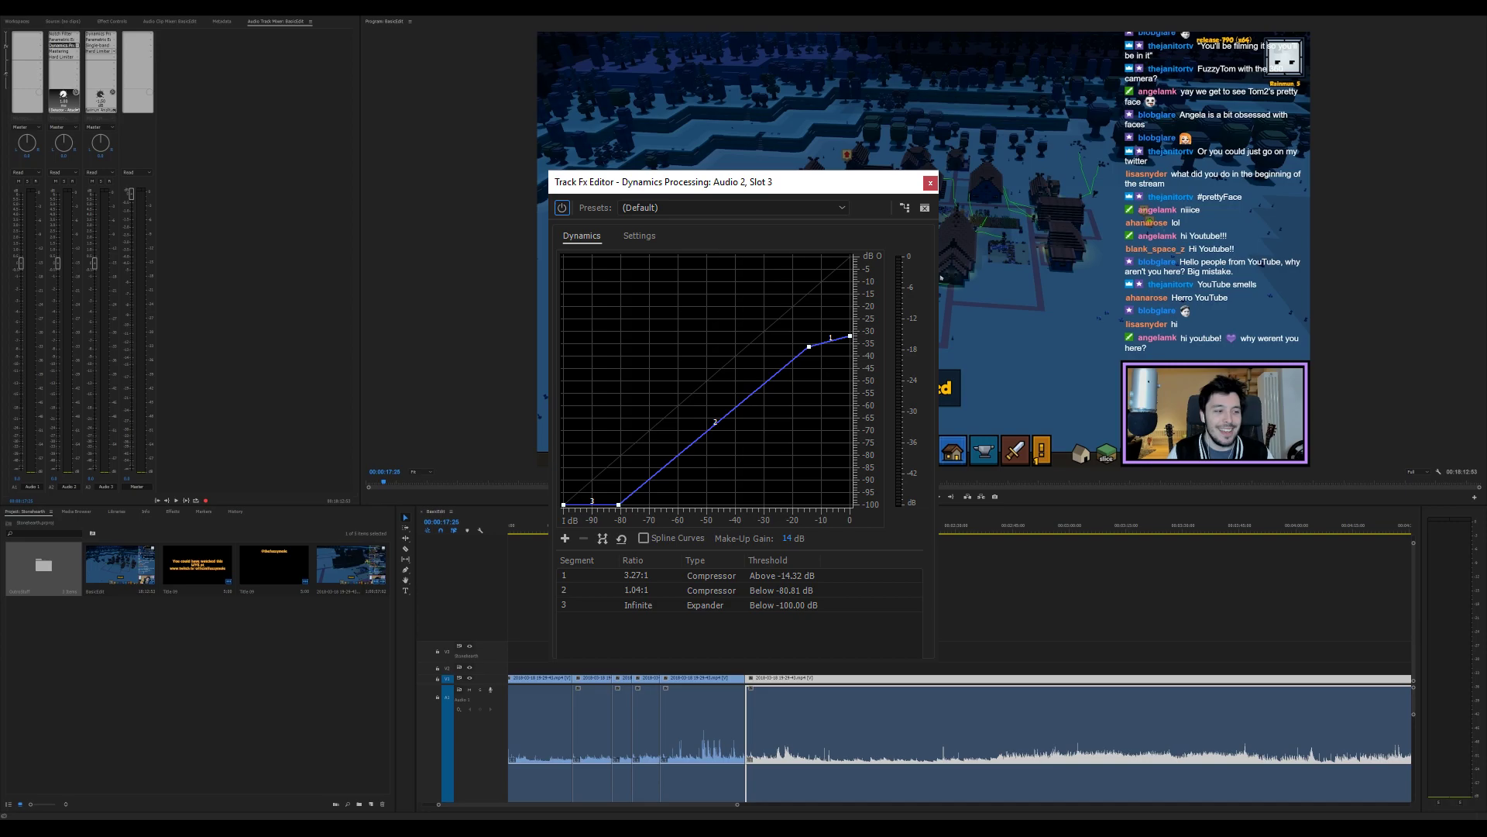
click(58, 51)
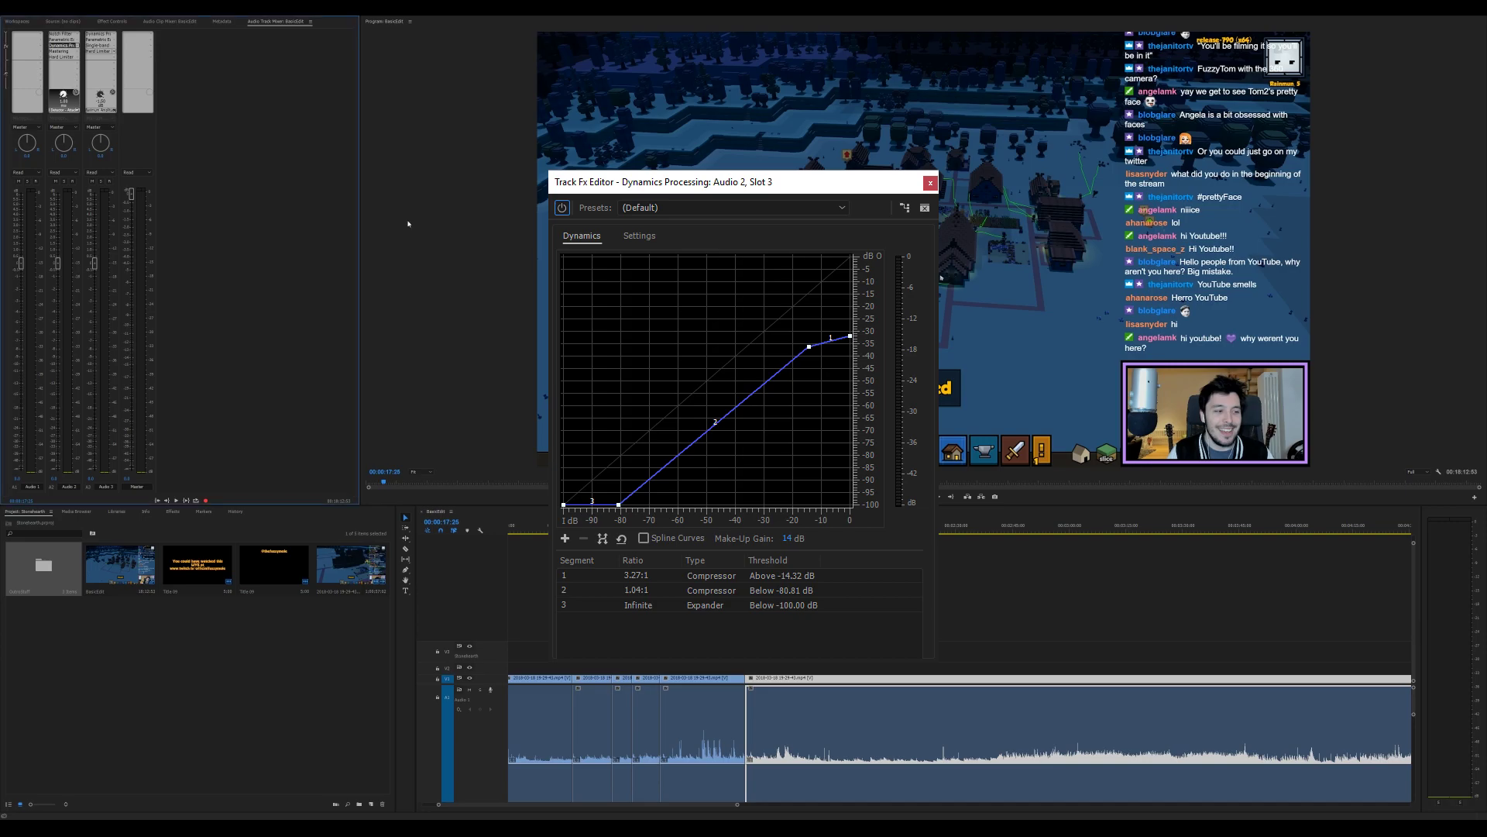
Examine the Mastering and Hard Limiter settings on the Audio 2 track and close both effect editors.
double_click(58, 51)
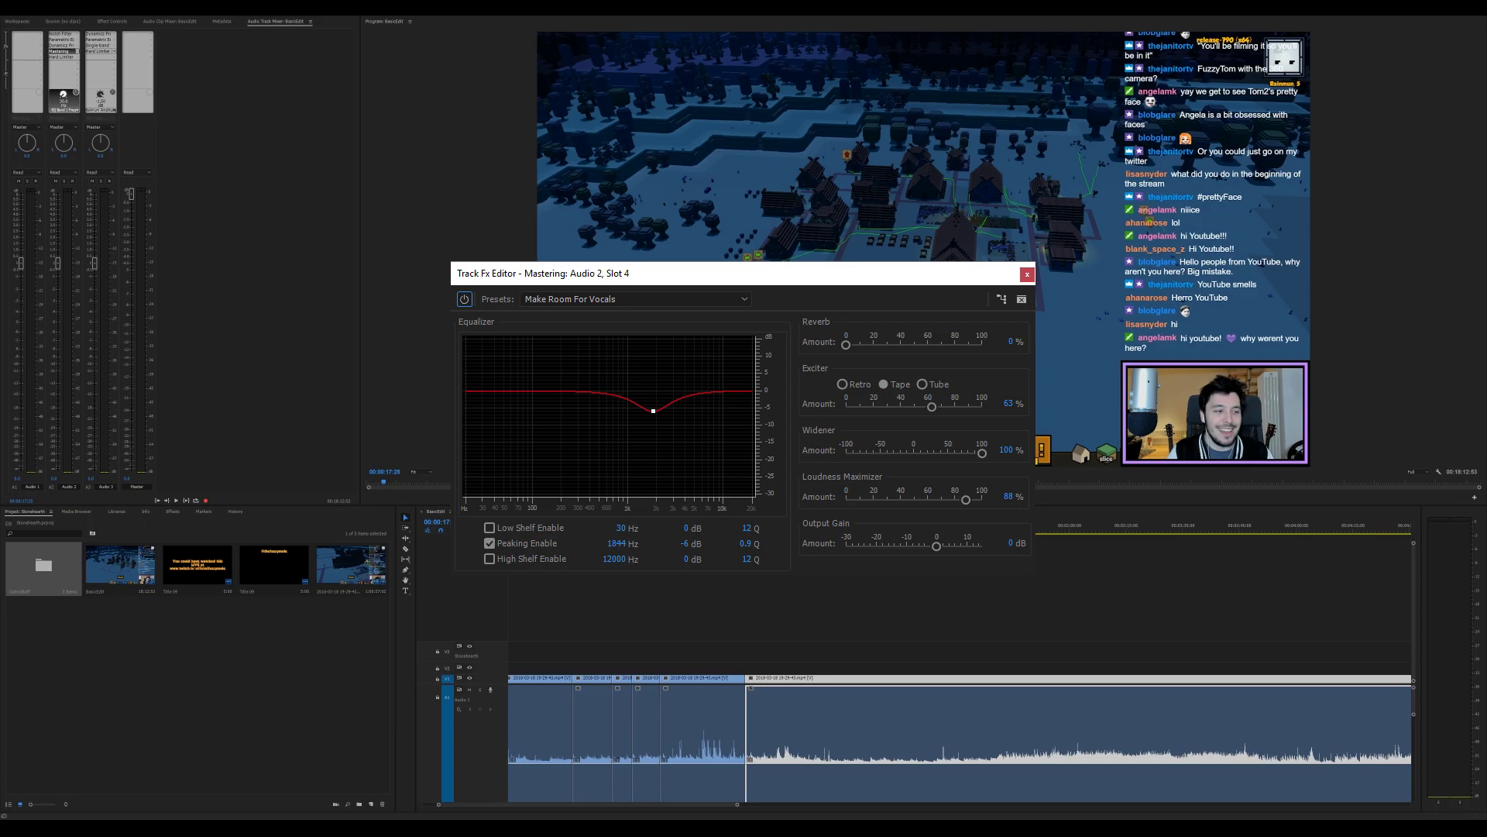
click(1026, 273)
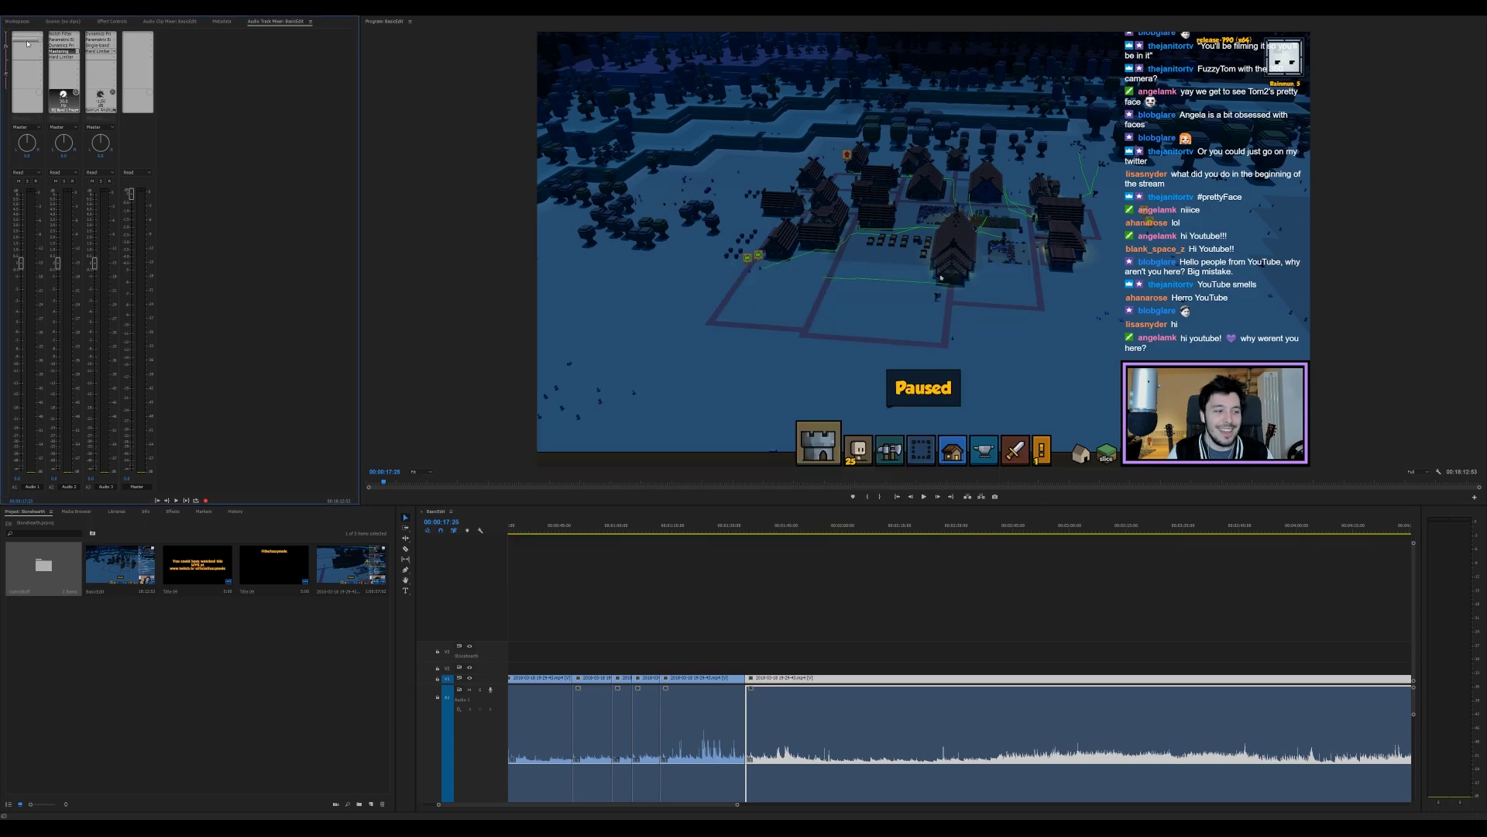
double_click(64, 57)
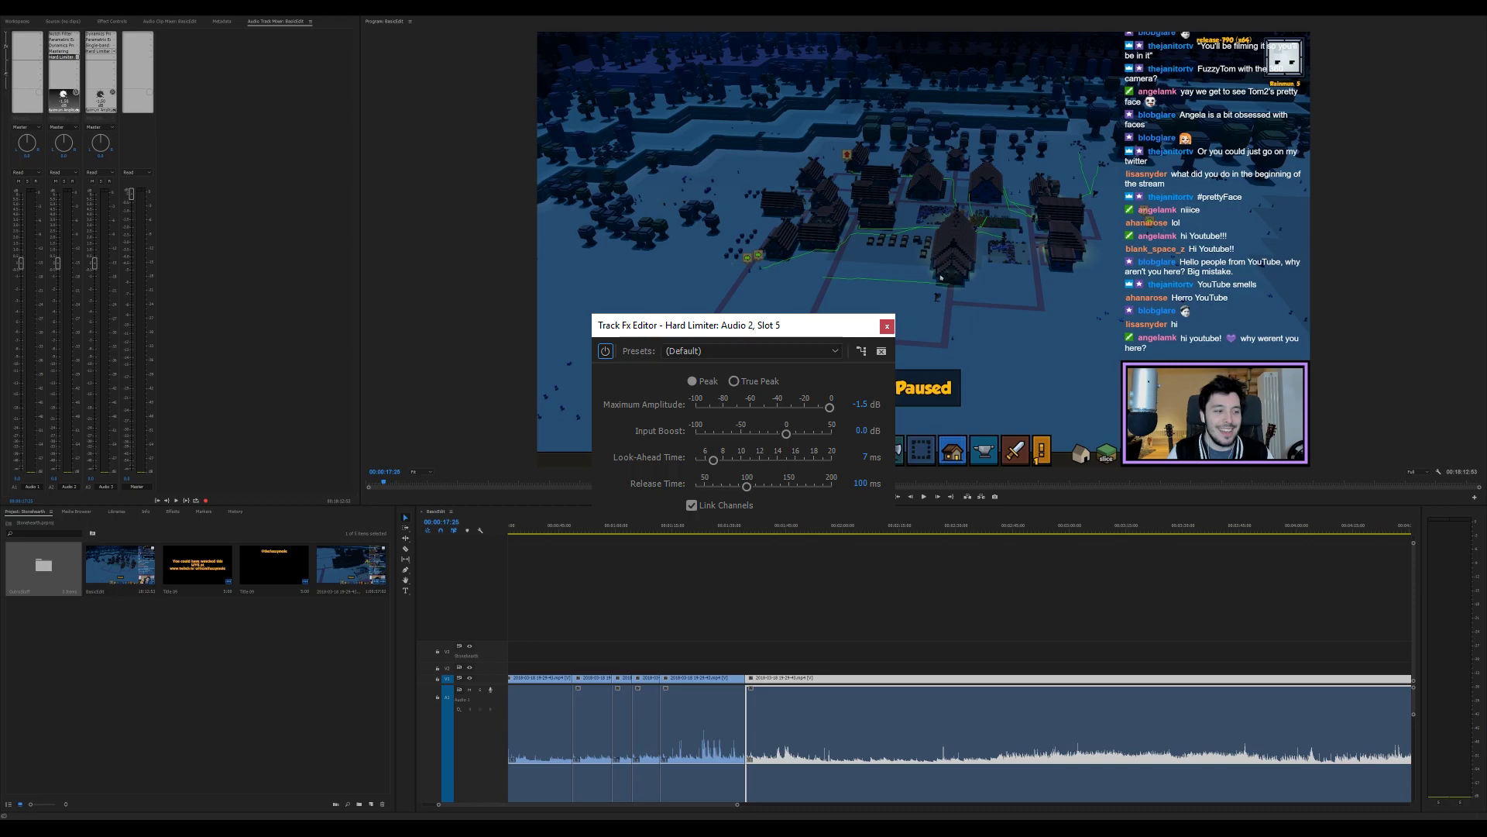
click(887, 326)
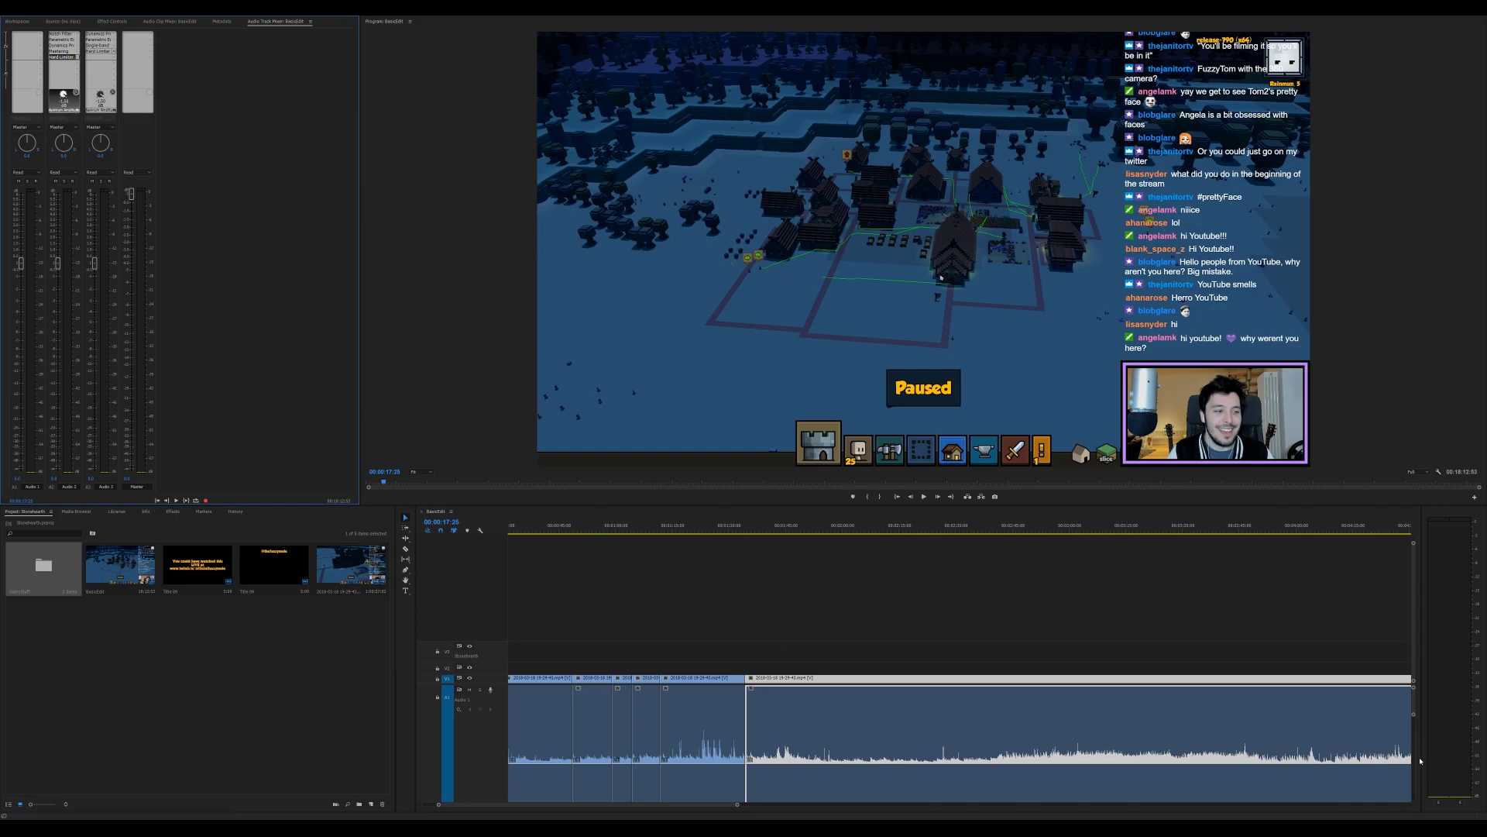
Review the sequence's export settings, including format, preset and bitrate encoding, and close them without exporting.
drag(1416, 725, 1401, 798)
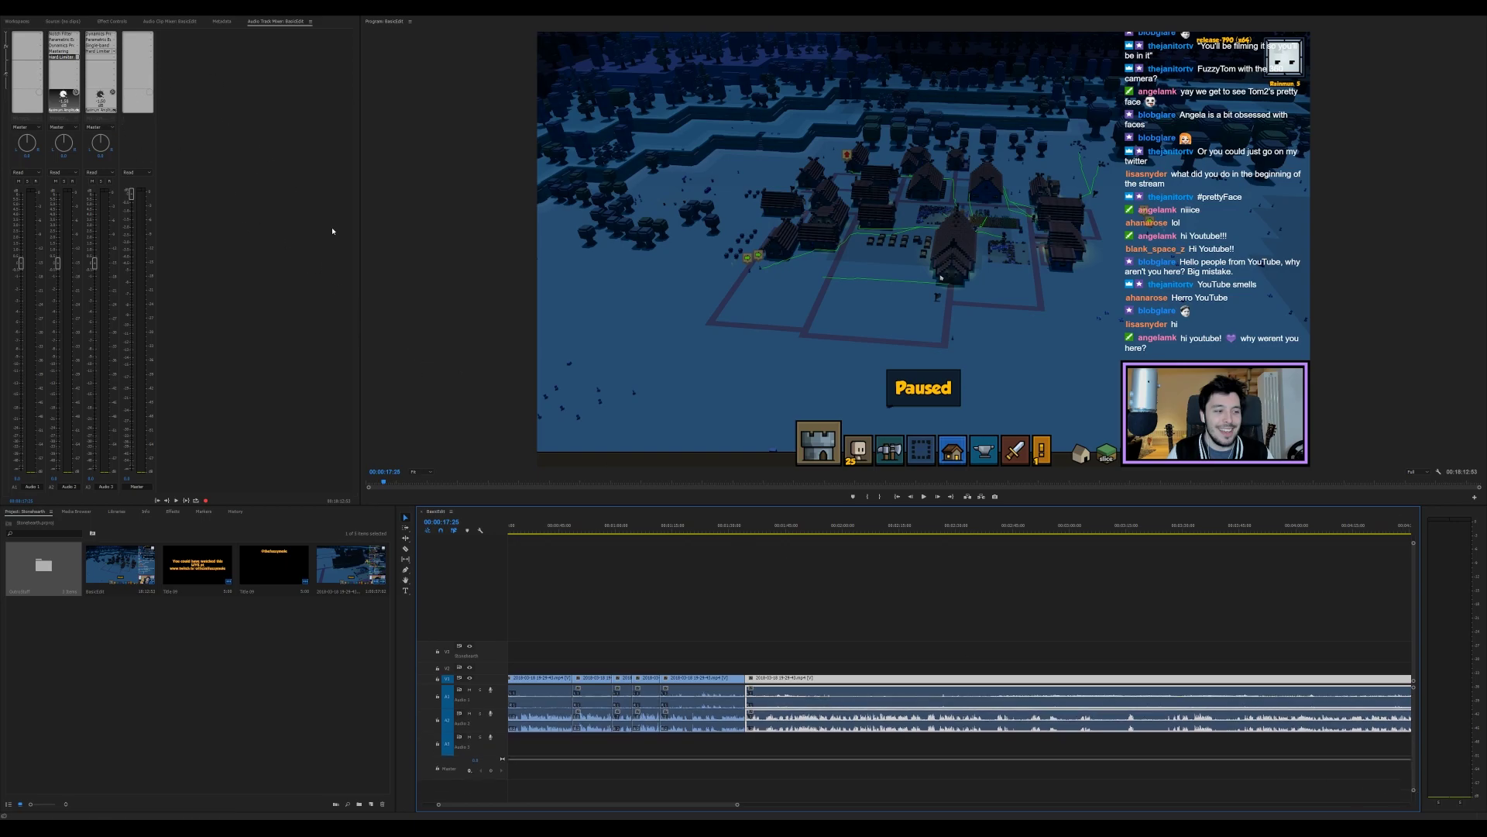
click(316, 656)
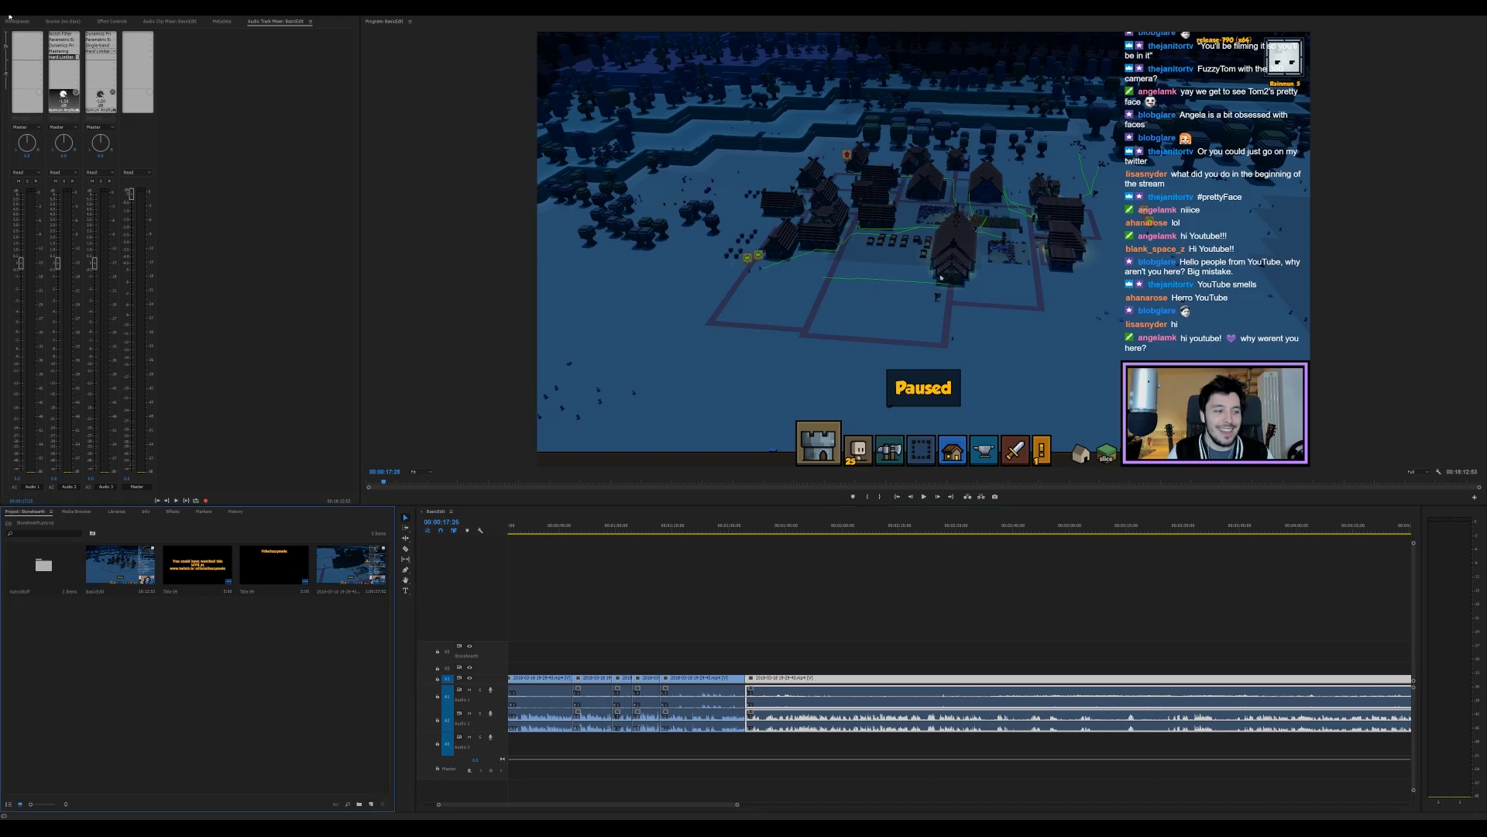
click(439, 646)
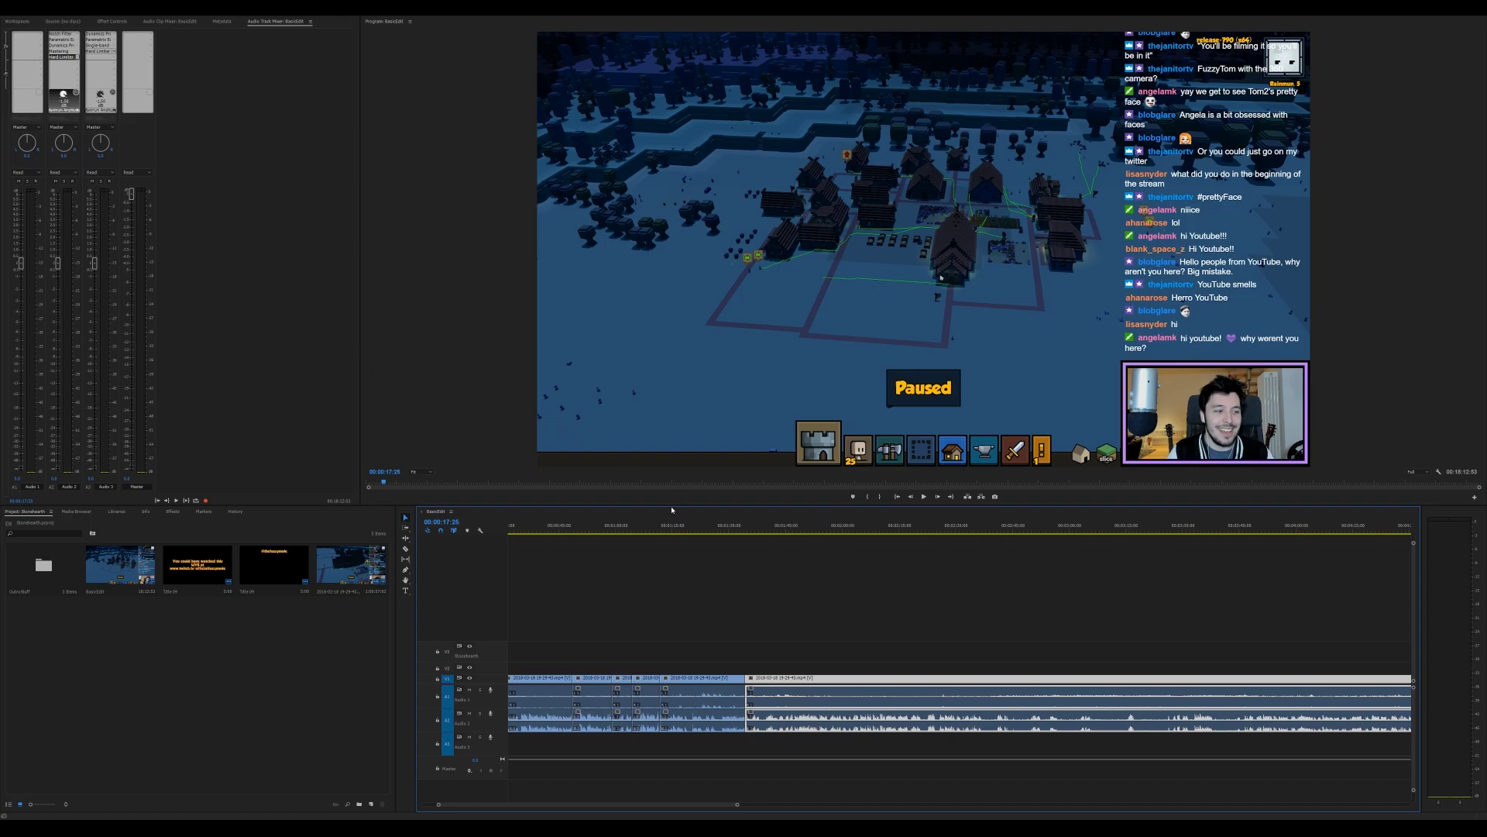
key(ctrl+m)
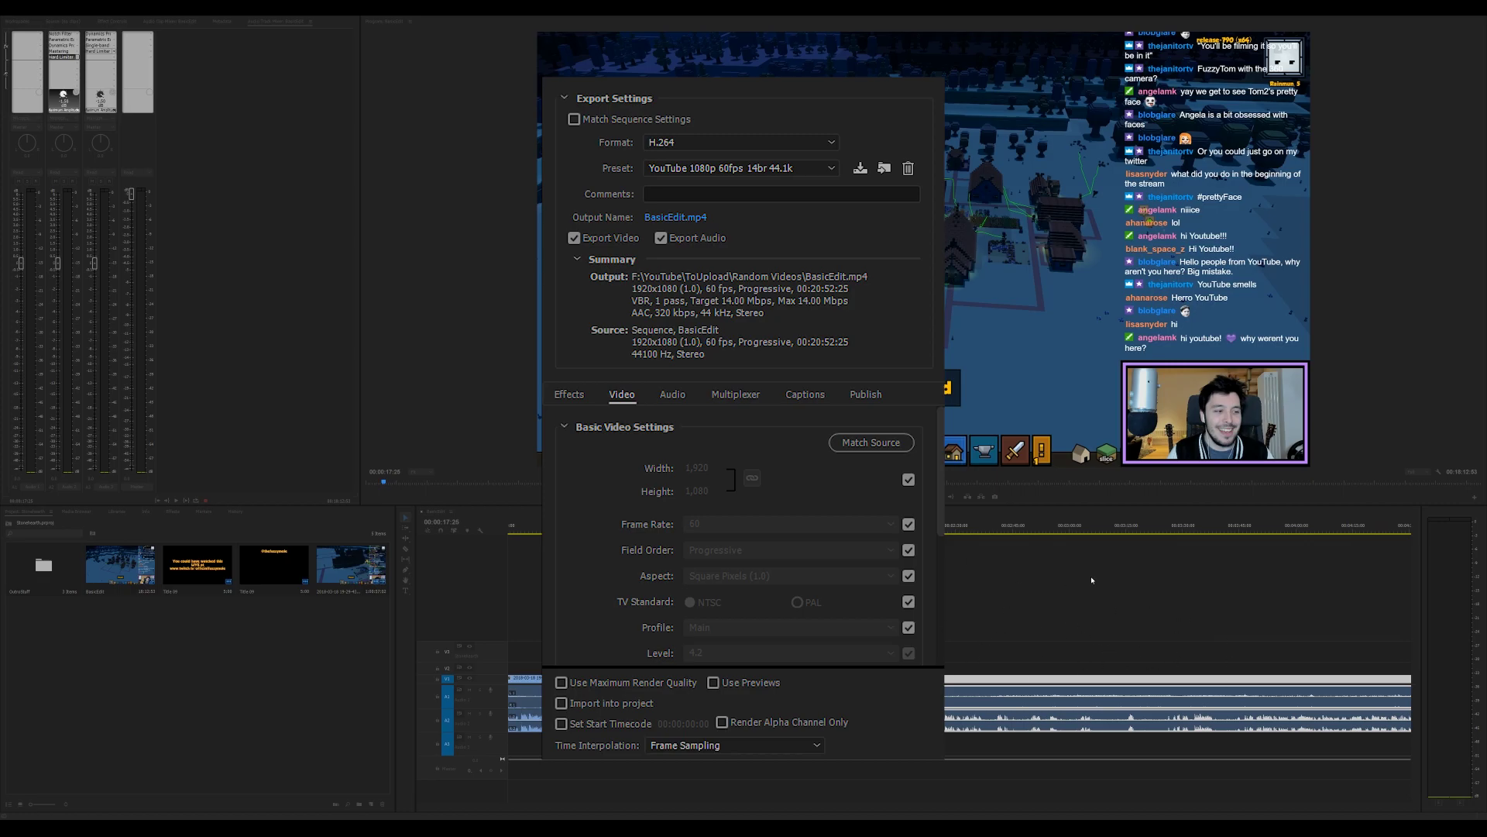
scroll(739, 535, down, 5)
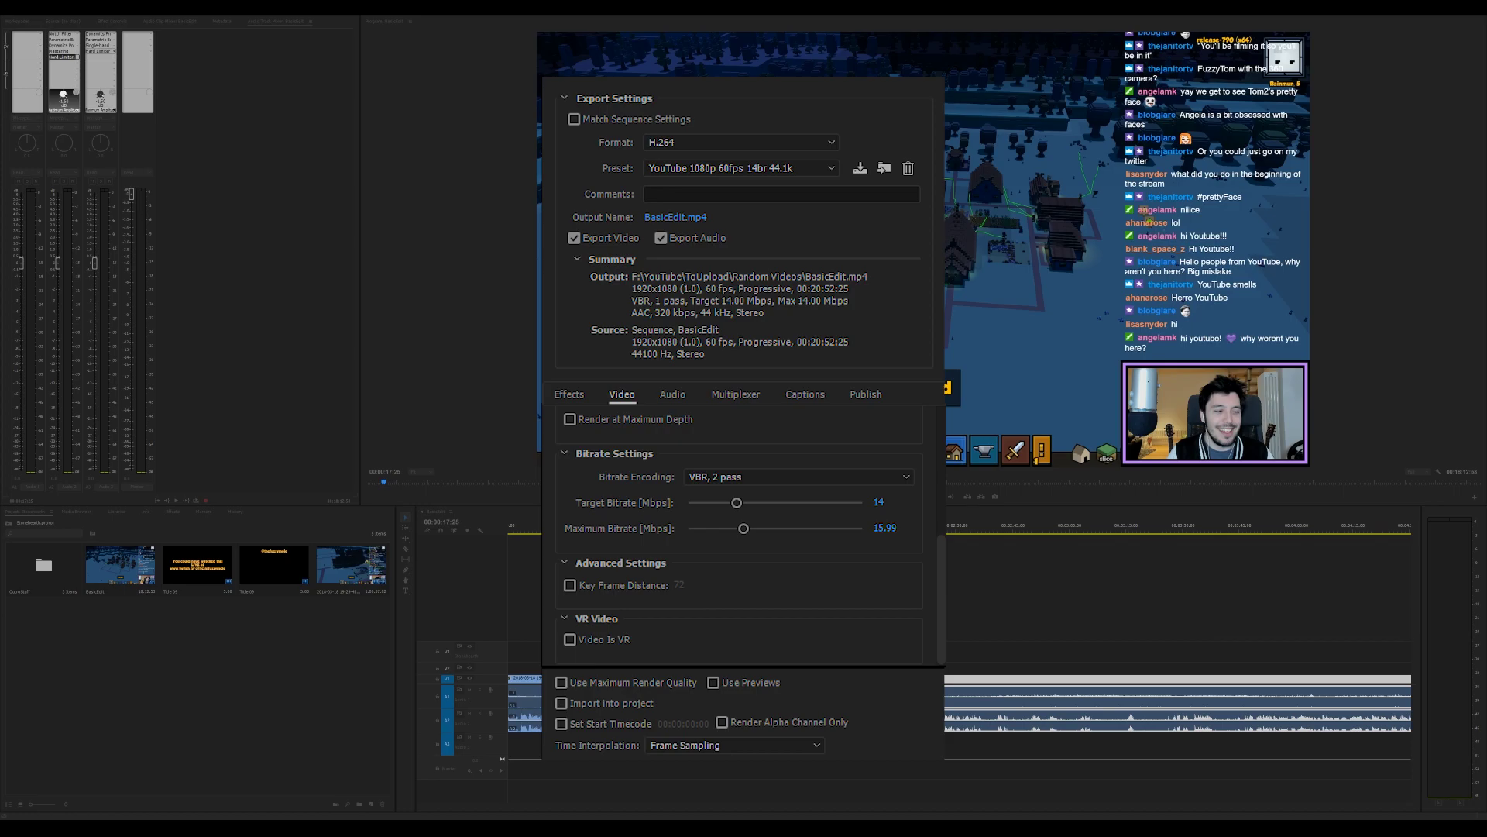
key(Escape)
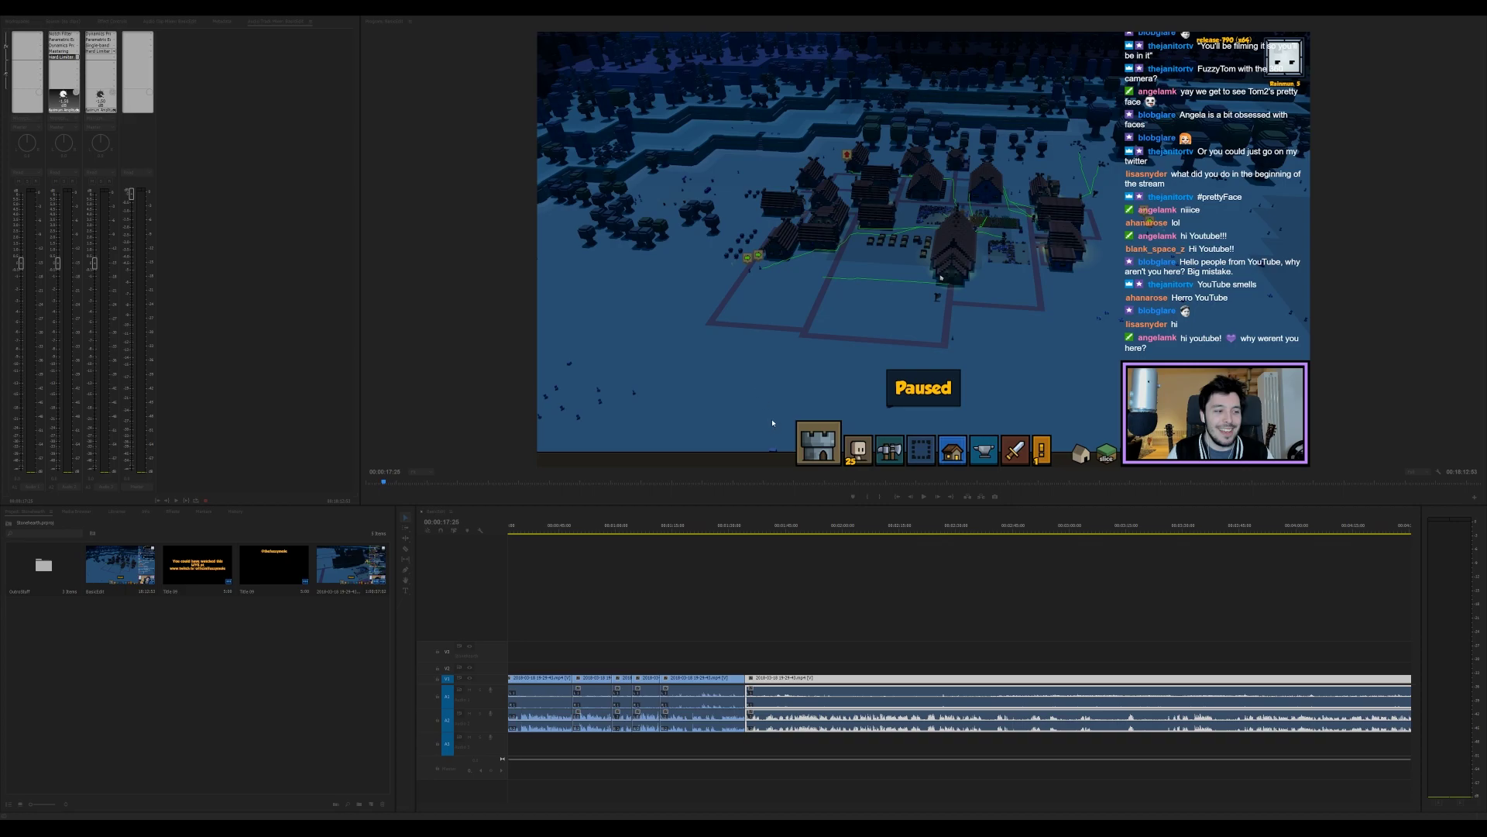